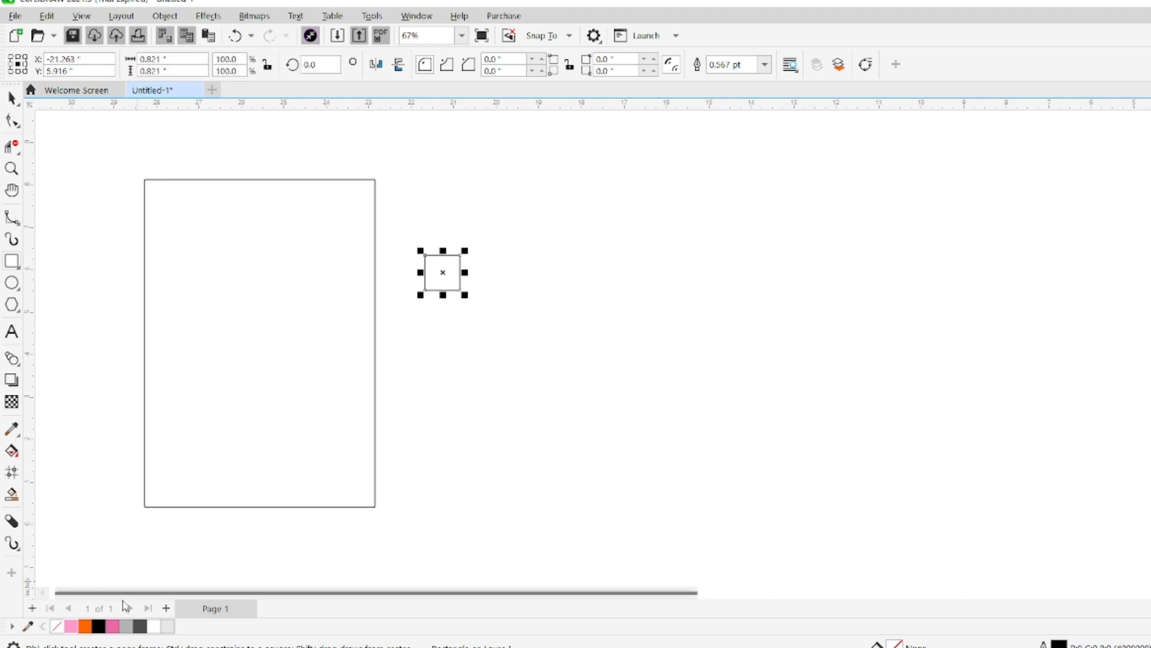
# Fill the small square dark pink without an outline, and place a light pink copy directly below it.
pyautogui.click(112, 626)
pyautogui.click(12, 99)
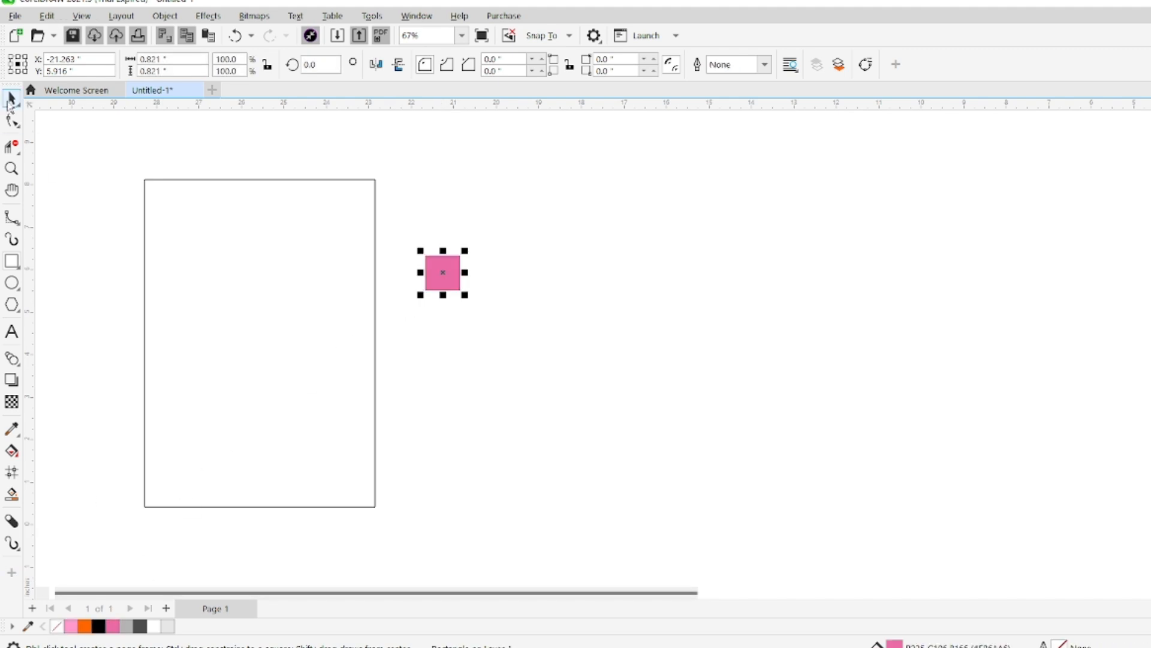
pyautogui.moveTo(442, 271); pyautogui.dragTo(445, 335)
pyautogui.rightClick(445, 334)
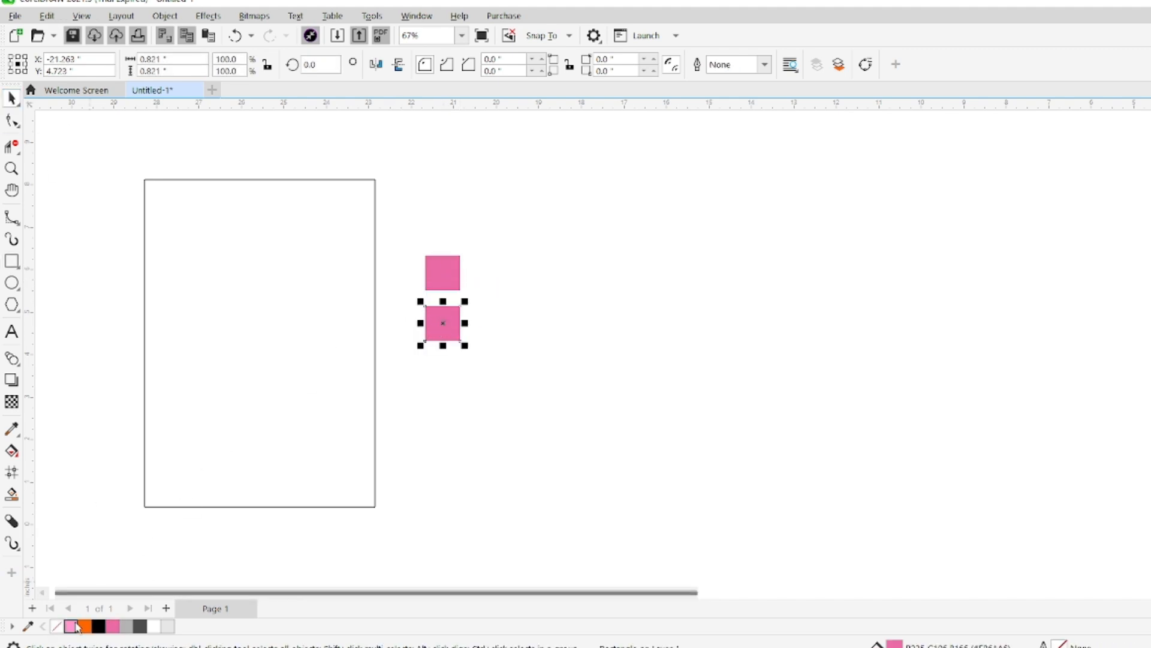
pyautogui.click(71, 627)
# Move both pink squares together up and farther away from the large rectangle.
pyautogui.moveTo(405, 234); pyautogui.dragTo(480, 366)
pyautogui.moveTo(445, 319); pyautogui.dragTo(517, 227)
pyautogui.click(520, 384)
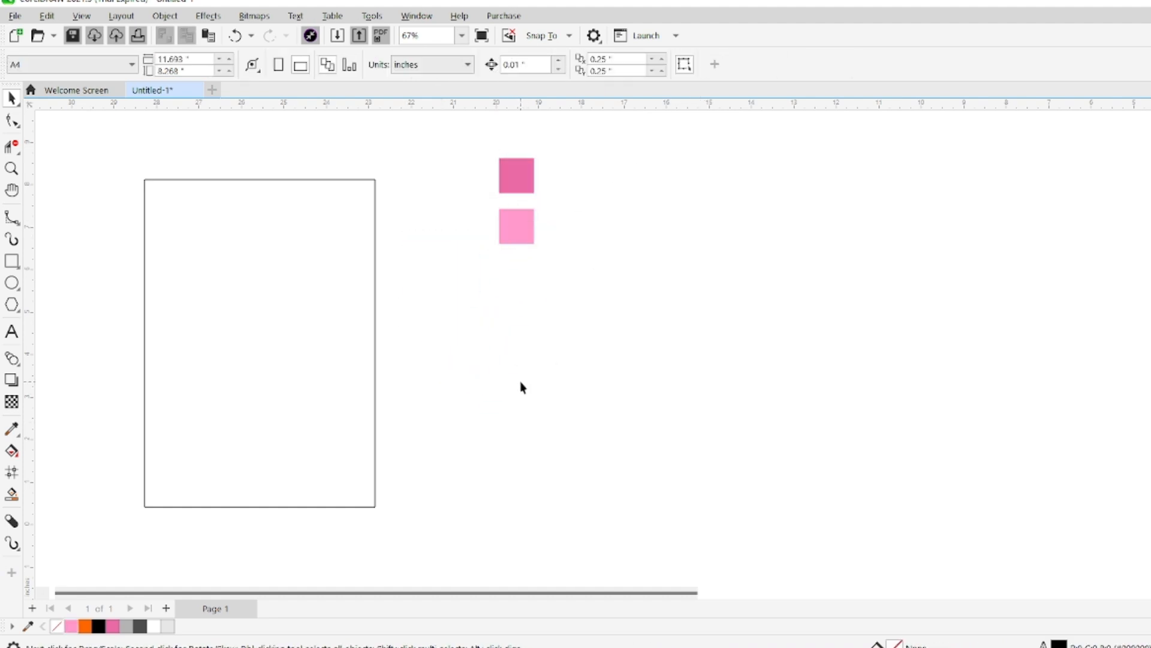
# Draw a straight diagonal line about 6.7 by 9.4 inches from beyond the large rectangle's upper-left corner to beyond its lower-right corner.
pyautogui.click(12, 217)
pyautogui.click(109, 138)
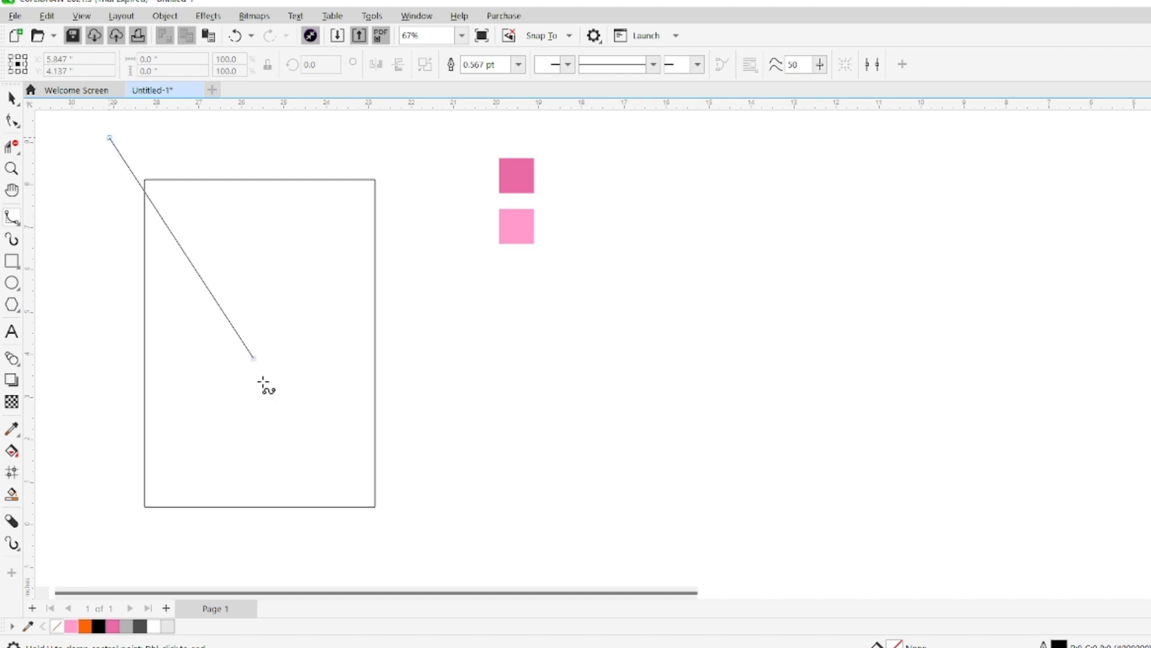
pyautogui.click(393, 539)
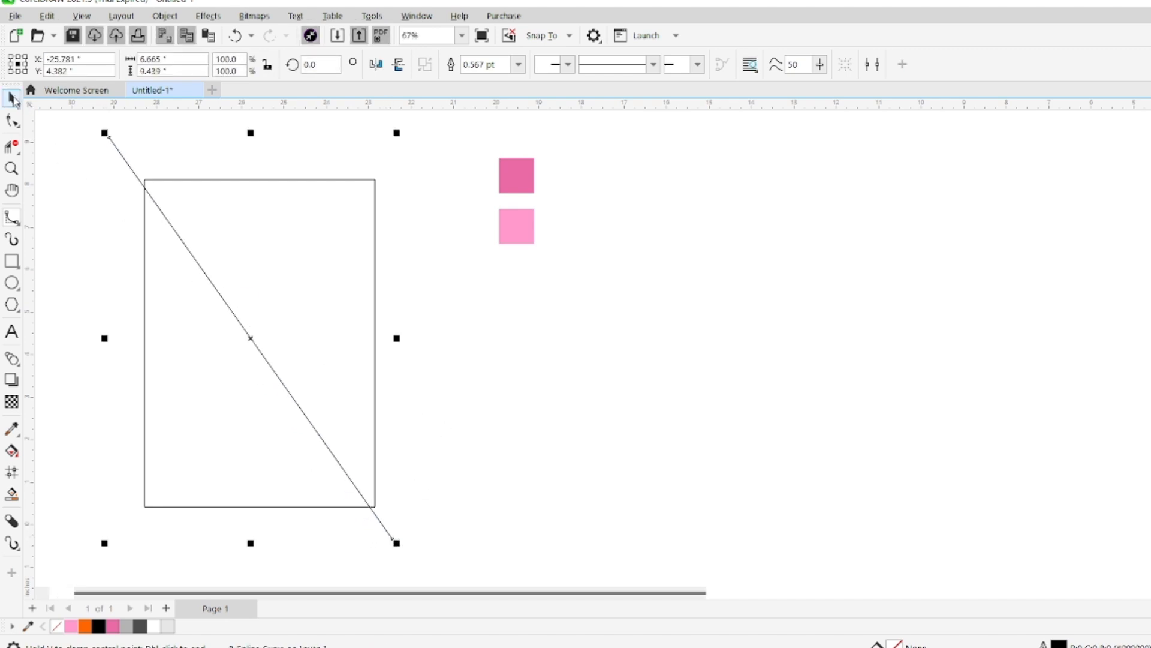
pyautogui.press('space')
pyautogui.press('Escape')
# Set the diagonal line's outline width to 8 pt and place two parallel lines across the rectangle's upper-right and lower-left corners.
pyautogui.click(383, 528)
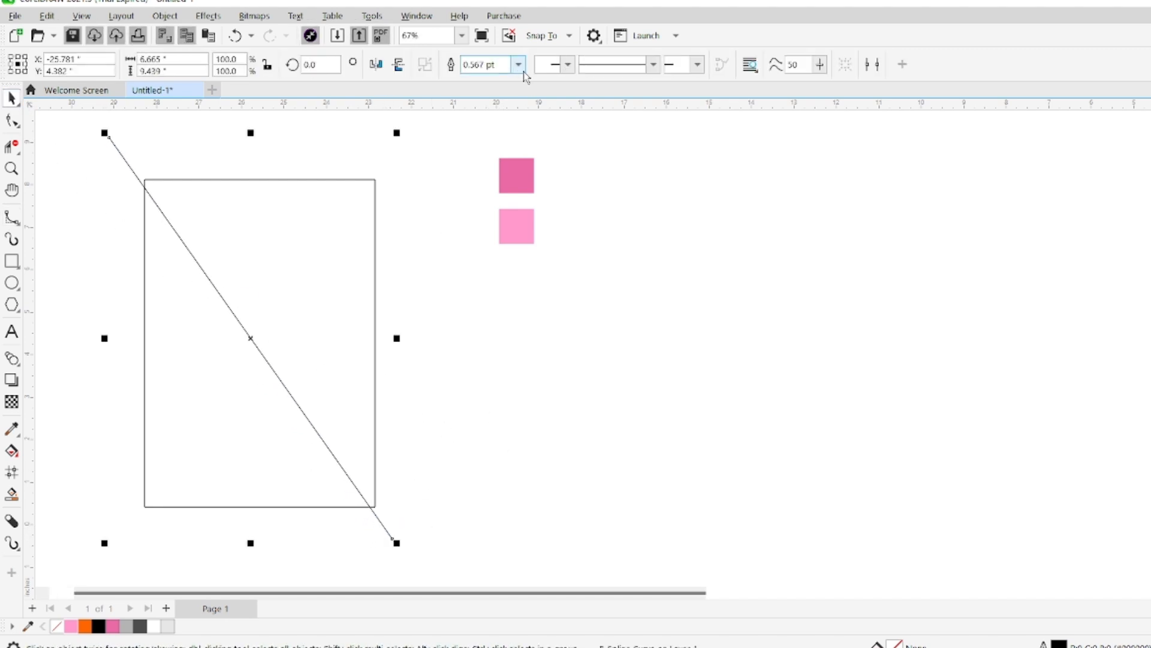
pyautogui.click(518, 64)
pyautogui.click(485, 178)
pyautogui.press('Escape')
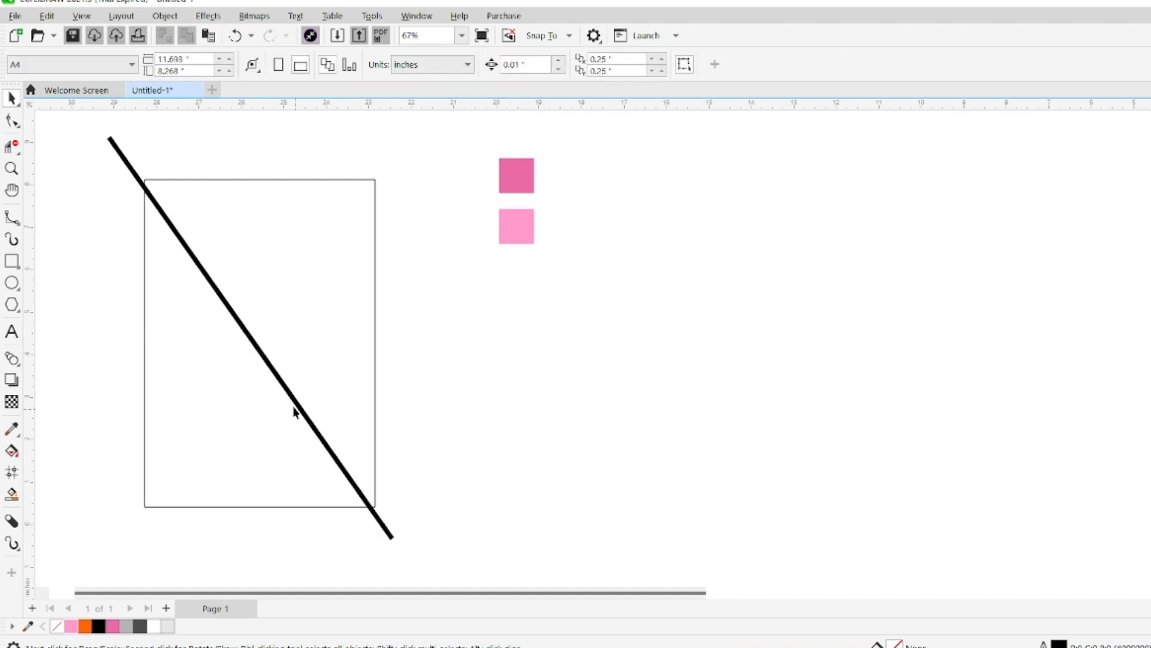
pyautogui.moveTo(258, 350); pyautogui.dragTo(189, 518)
pyautogui.press('Escape')
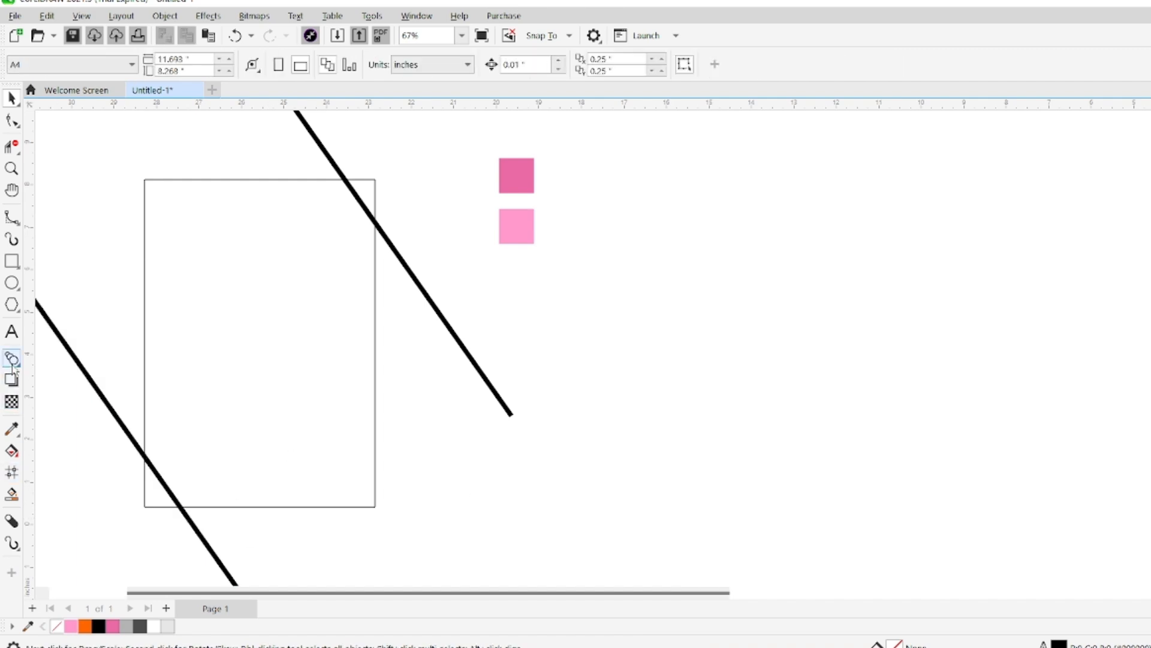
# Blend the two thick diagonal lines across the rectangle using 18 blend steps.
pyautogui.click(12, 359)
pyautogui.moveTo(369, 215); pyautogui.dragTo(144, 456)
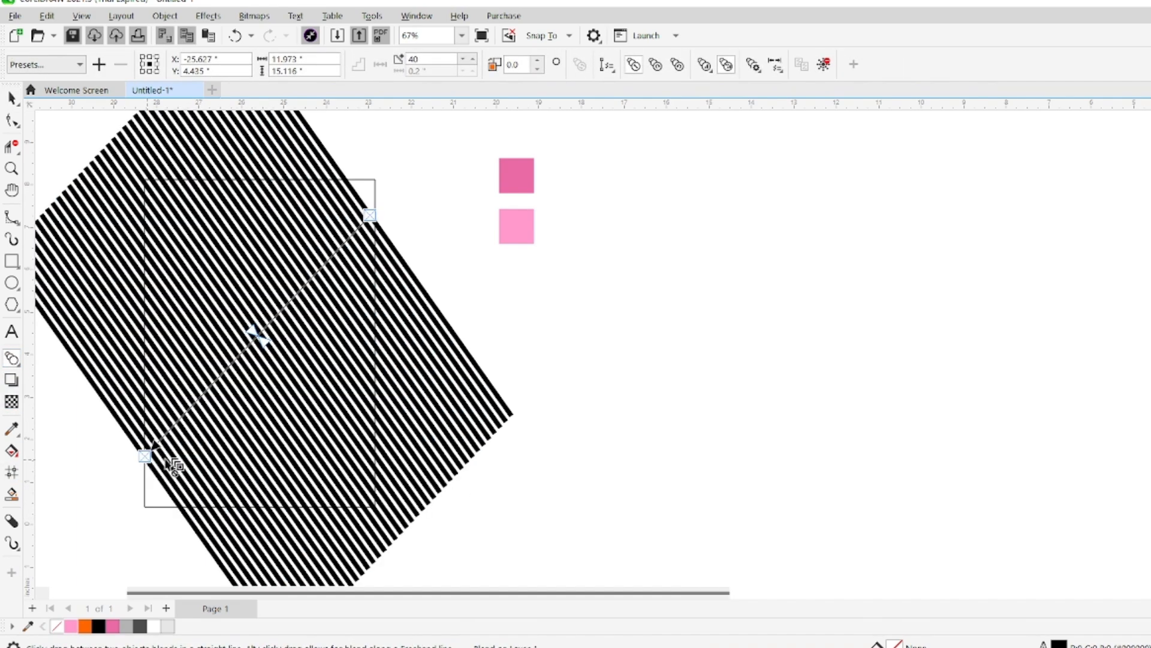
pyautogui.click(463, 60)
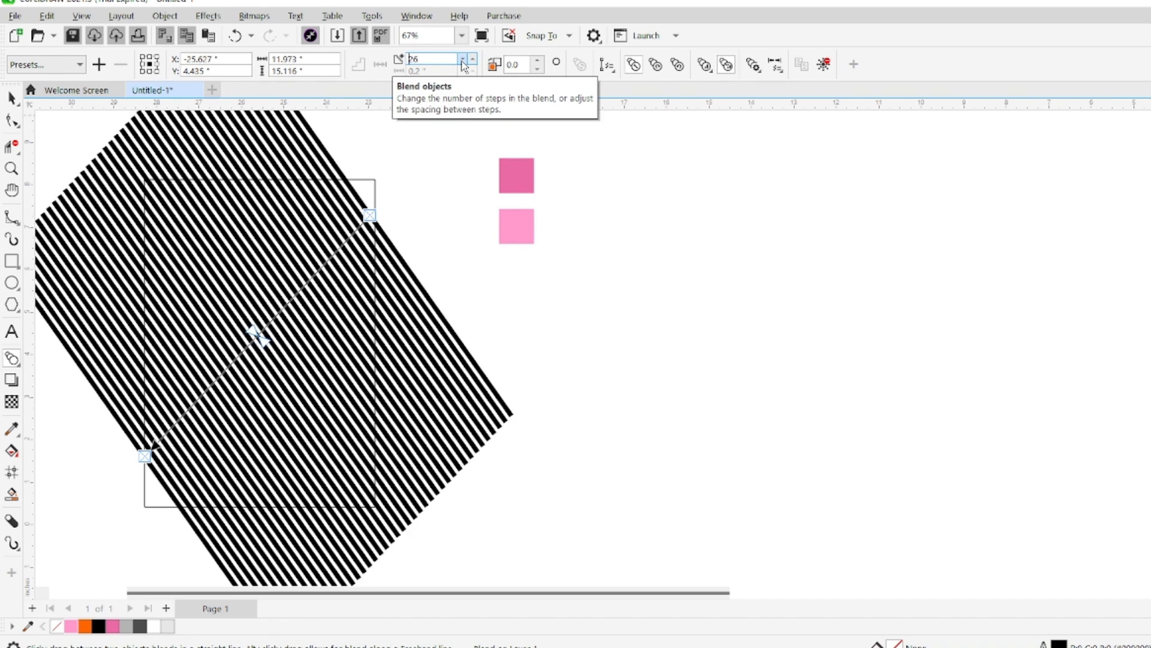
pyautogui.click(463, 60)
pyautogui.click(462, 60)
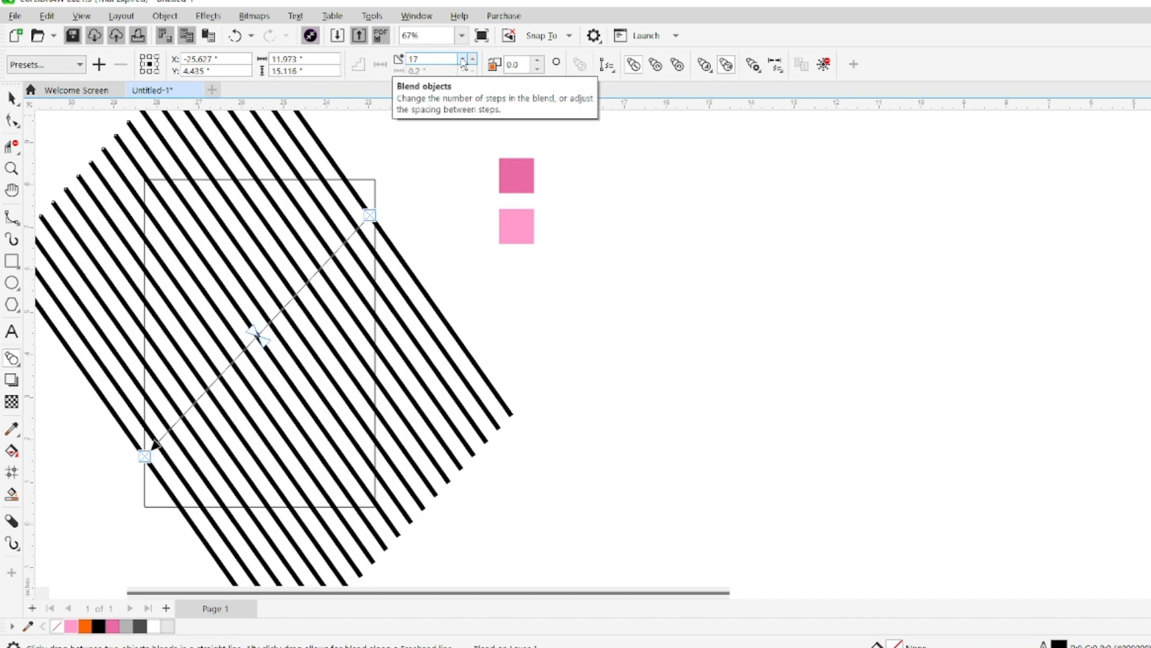
pyautogui.click(464, 62)
pyautogui.click(473, 59)
pyautogui.click(473, 59)
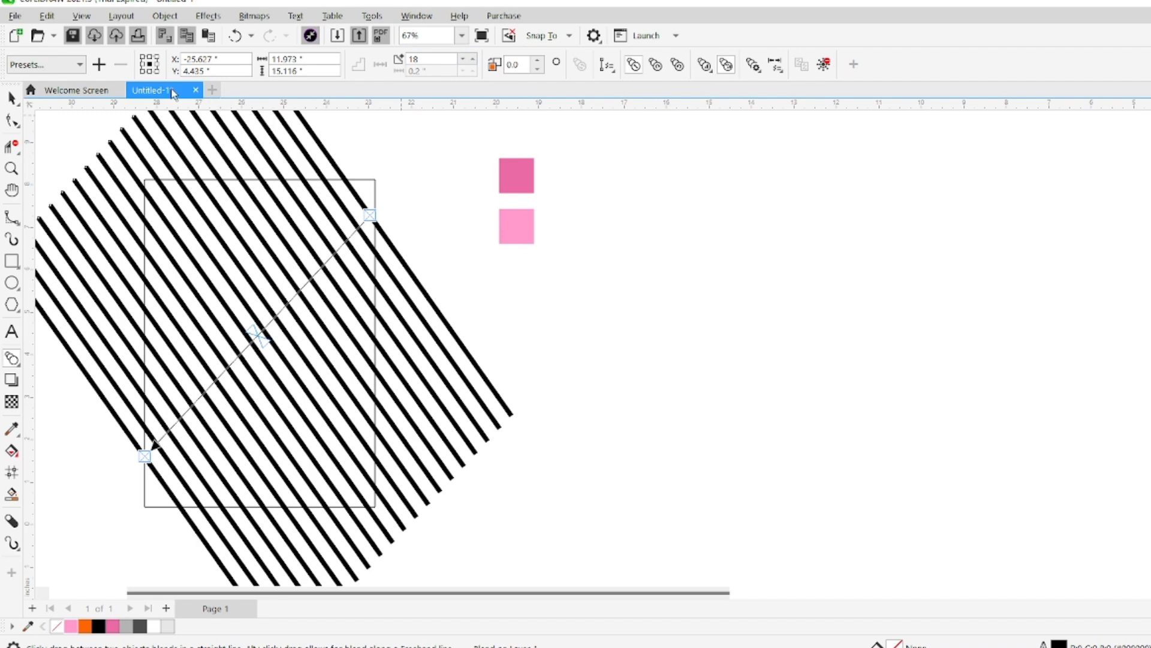
# Break the blend of diagonal lines apart so that the lines can be trimmed individually.
pyautogui.click(11, 99)
pyautogui.click(472, 265)
pyautogui.click(409, 306)
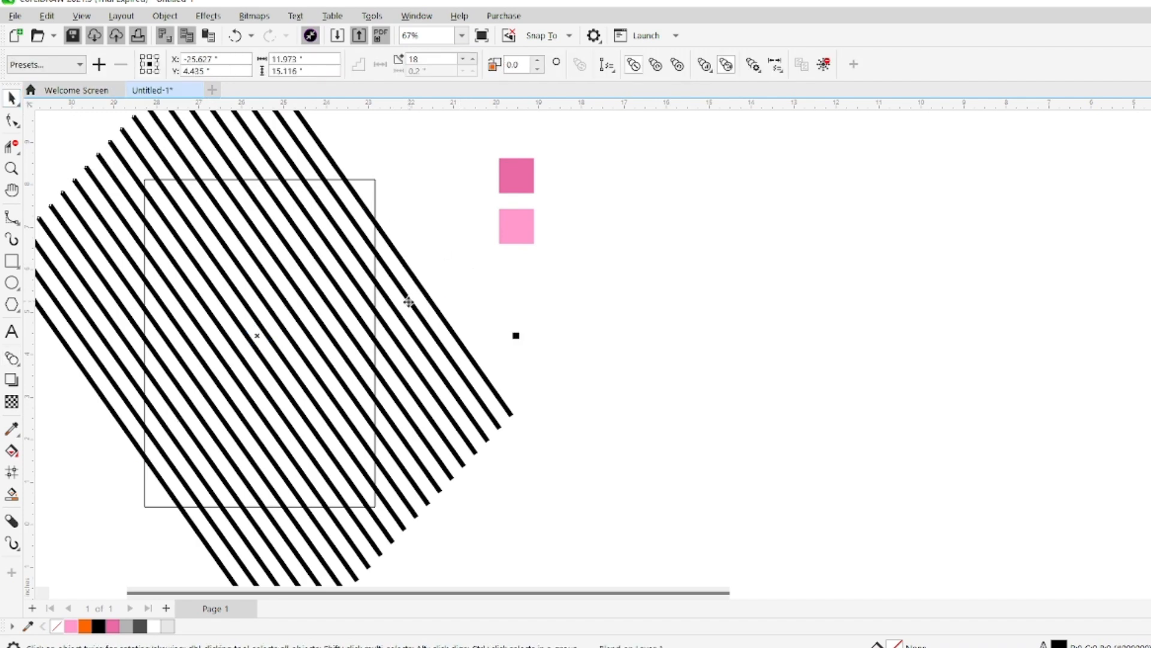
pyautogui.rightClick(410, 304)
pyautogui.click(437, 313)
pyautogui.click(474, 295)
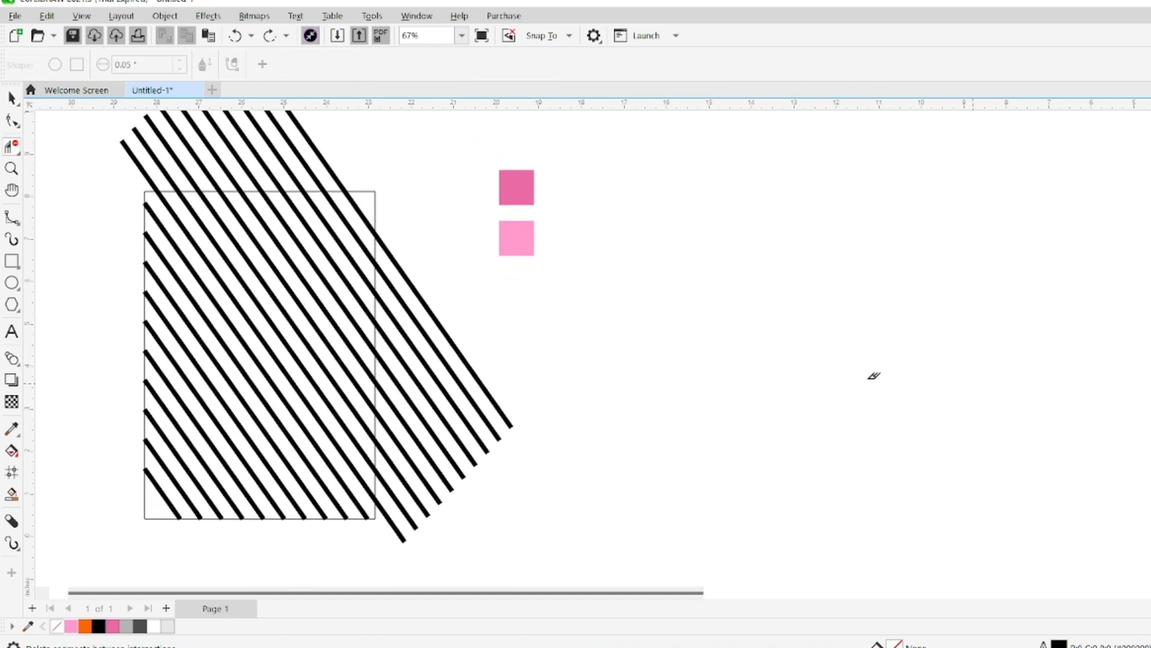
# Trim the line segments outside the rectangle with Virtual Segment Delete, and move the rectangle to the right of the stripes.
pyautogui.moveTo(447, 545); pyautogui.dragTo(446, 547)
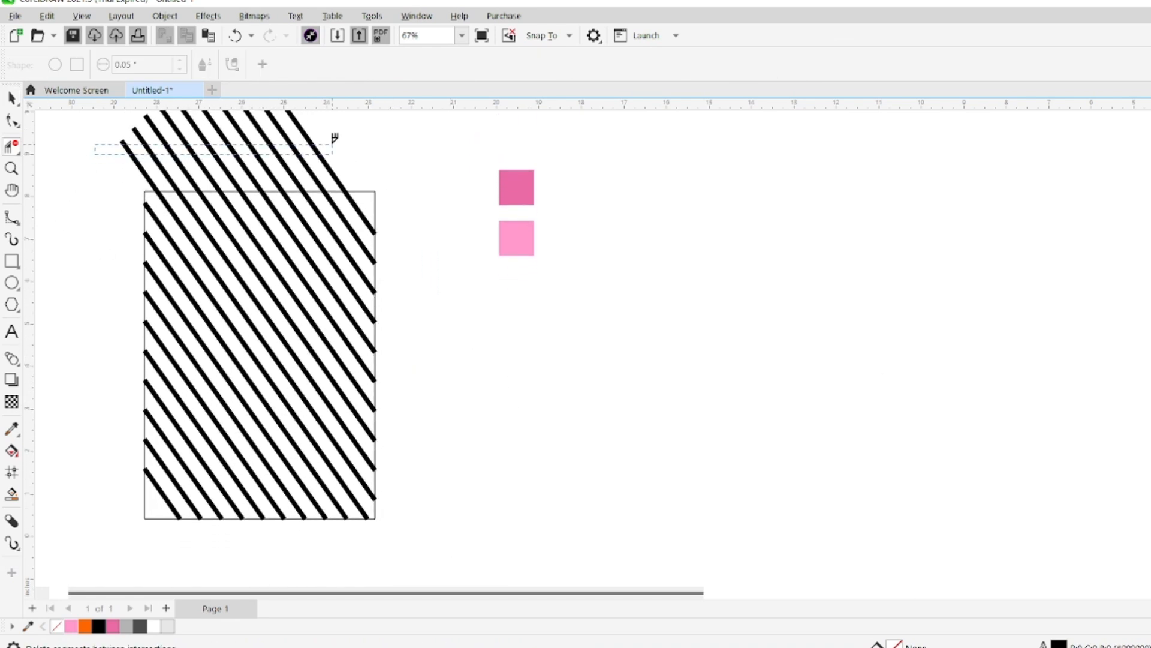
pyautogui.moveTo(335, 139); pyautogui.dragTo(335, 142)
pyautogui.press('space')
pyautogui.moveTo(380, 367); pyautogui.dragTo(623, 410)
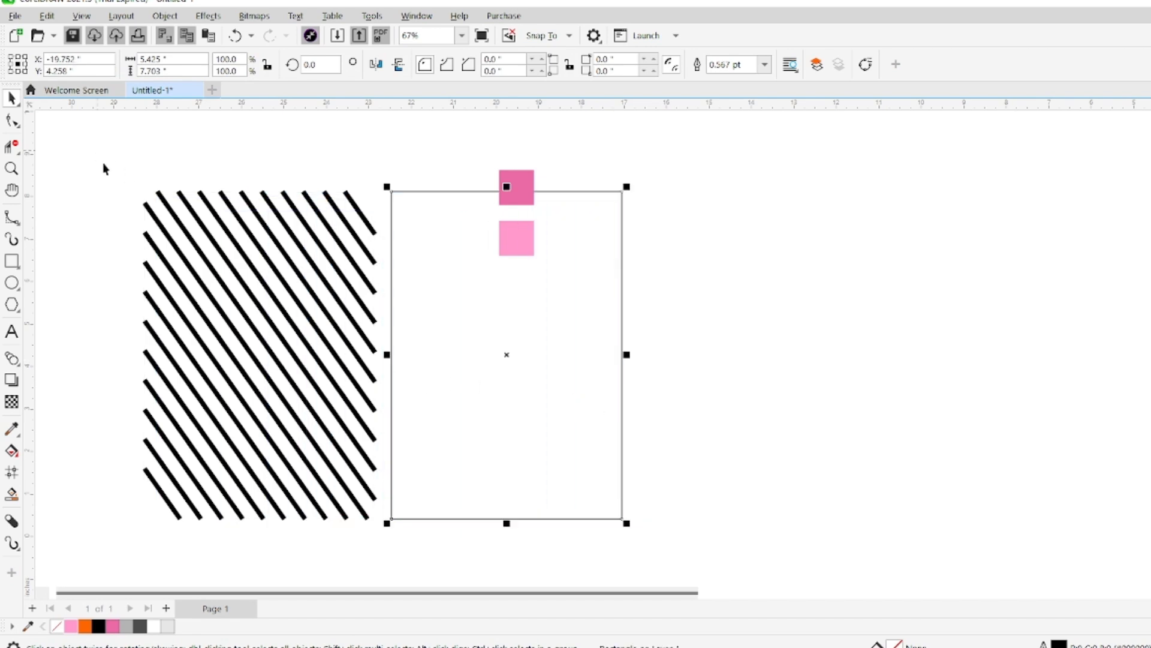
# Group all the diagonal stripes and give them a light pink outline.
pyautogui.moveTo(104, 169); pyautogui.dragTo(416, 550)
pyautogui.hotkey('ctrl', 'g')
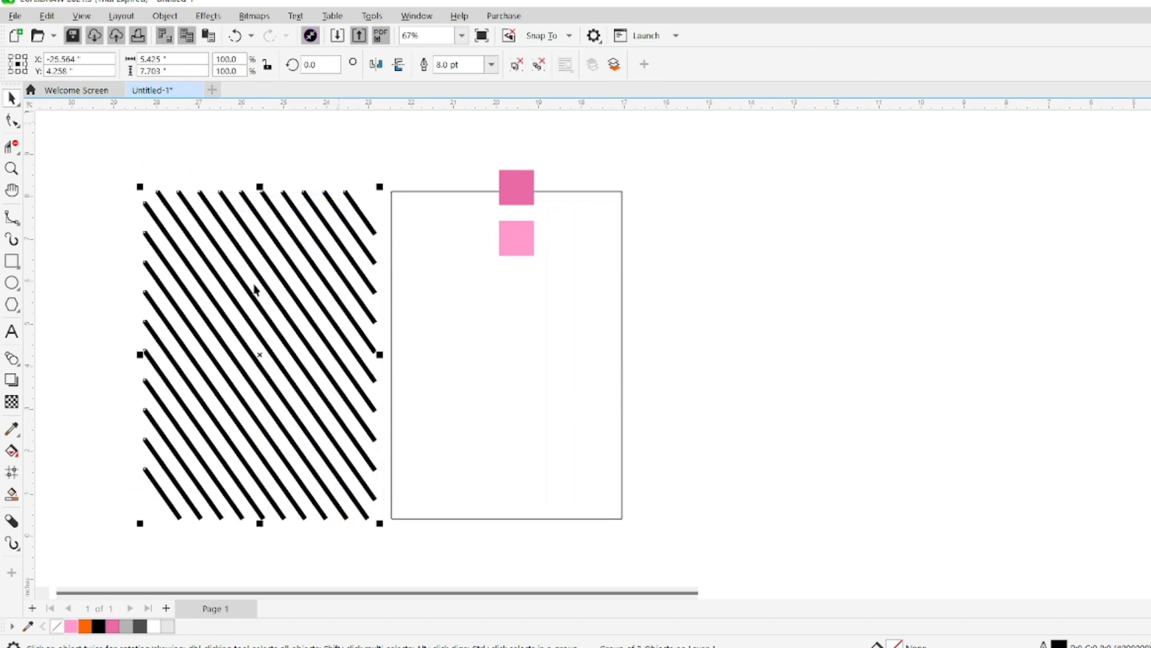
pyautogui.rightClick(71, 626)
# Apply the Stained Glass effect to the stripe group with size 6 and light intensity 6.
pyautogui.click(208, 15)
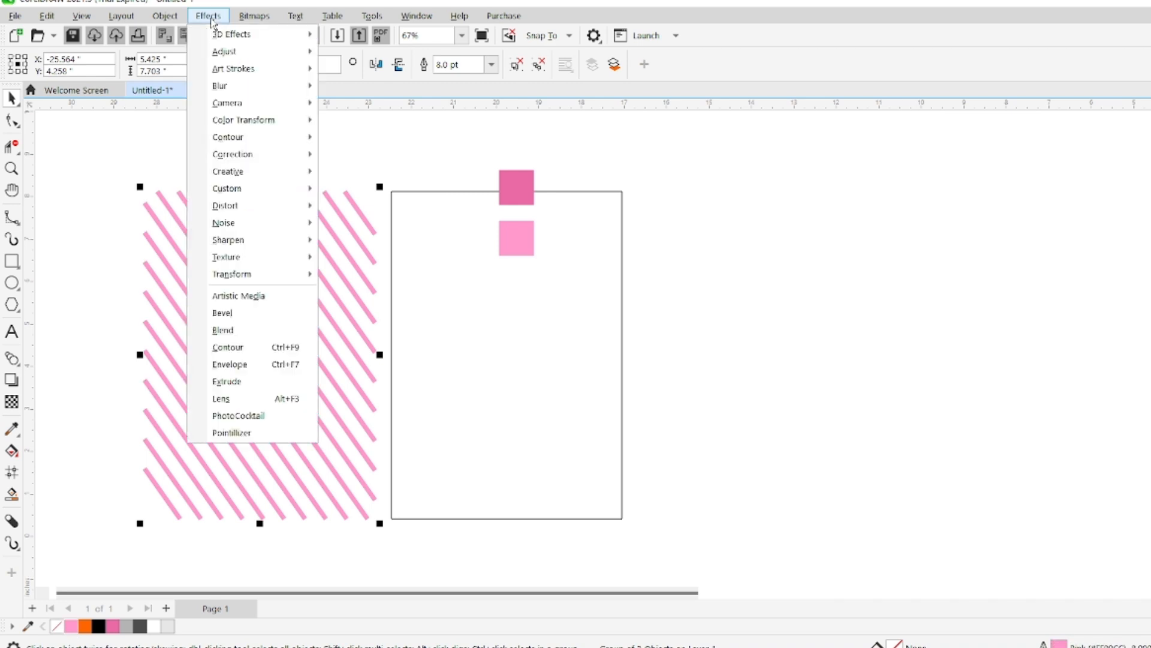
pyautogui.moveTo(262, 171)
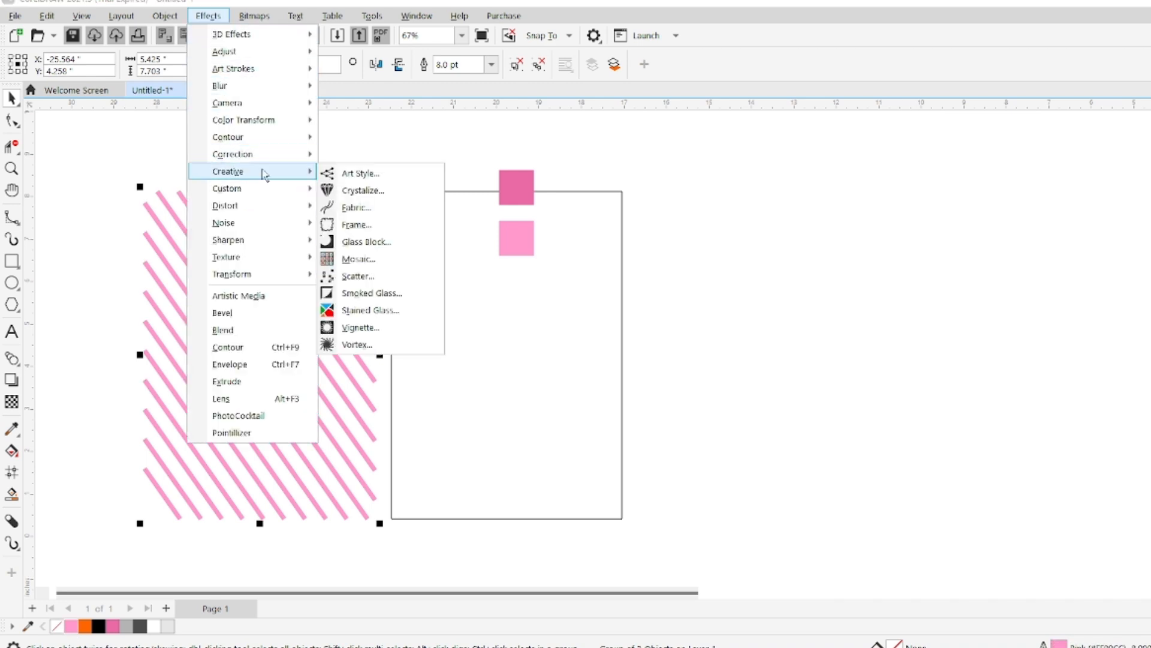
pyautogui.click(367, 310)
pyautogui.moveTo(652, 226); pyautogui.dragTo(303, 333)
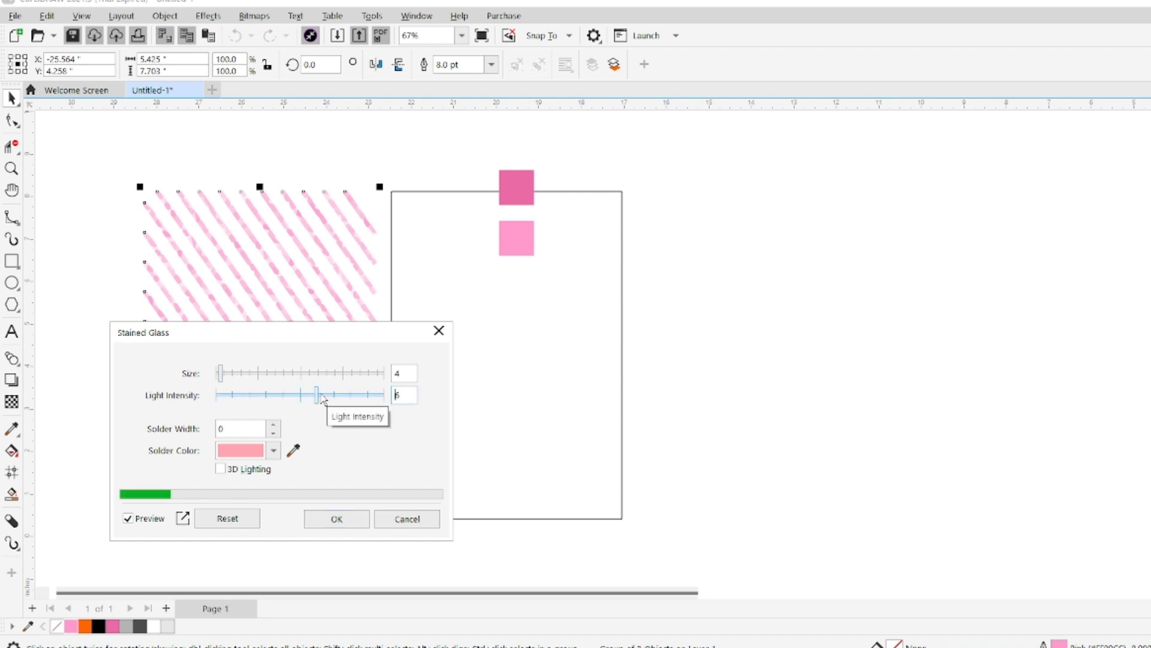
pyautogui.click(220, 376)
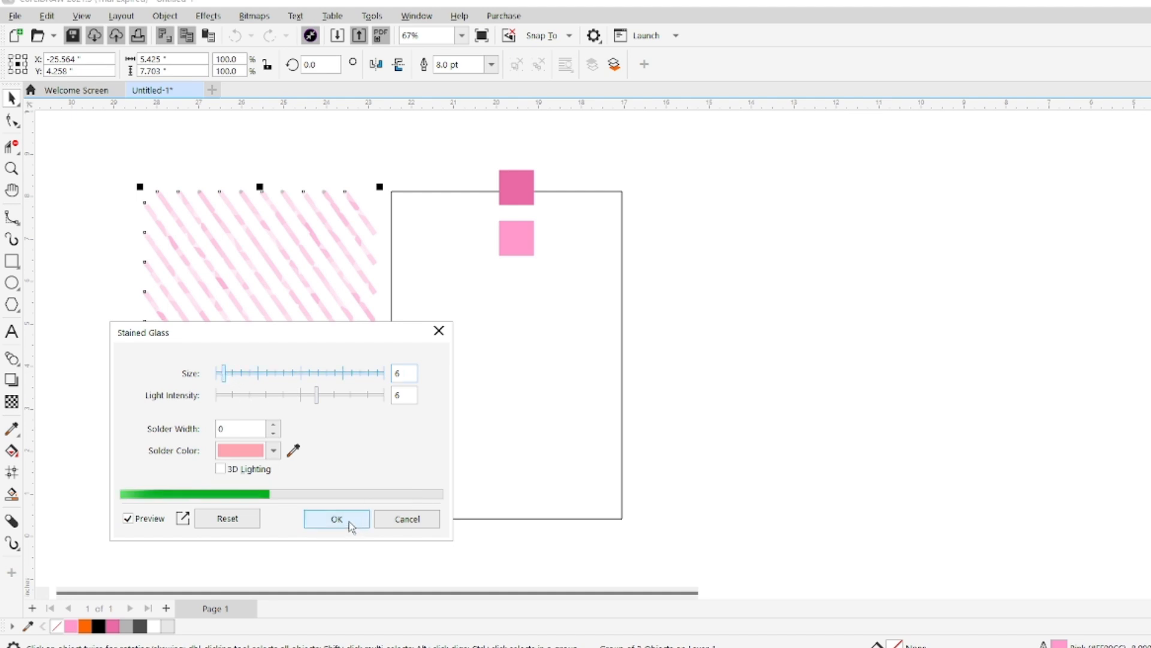
pyautogui.click(351, 519)
# Apply the Blocks distortion to the stripe group to break the stripes into scattered fragments.
pyautogui.click(216, 18)
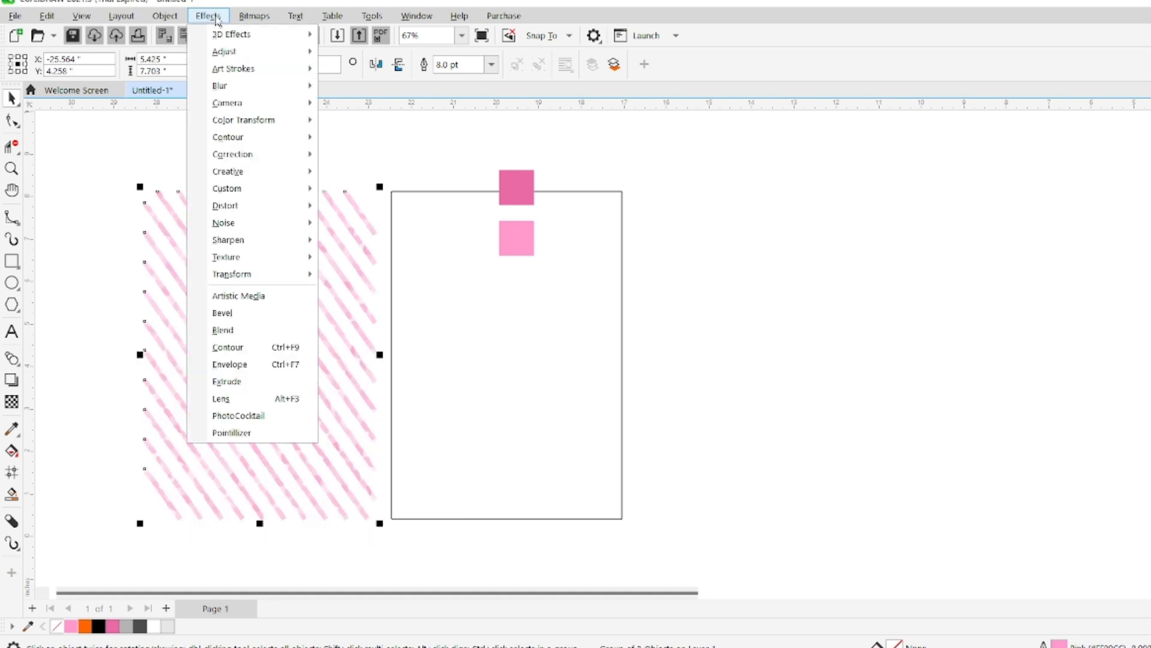
pyautogui.moveTo(239, 207)
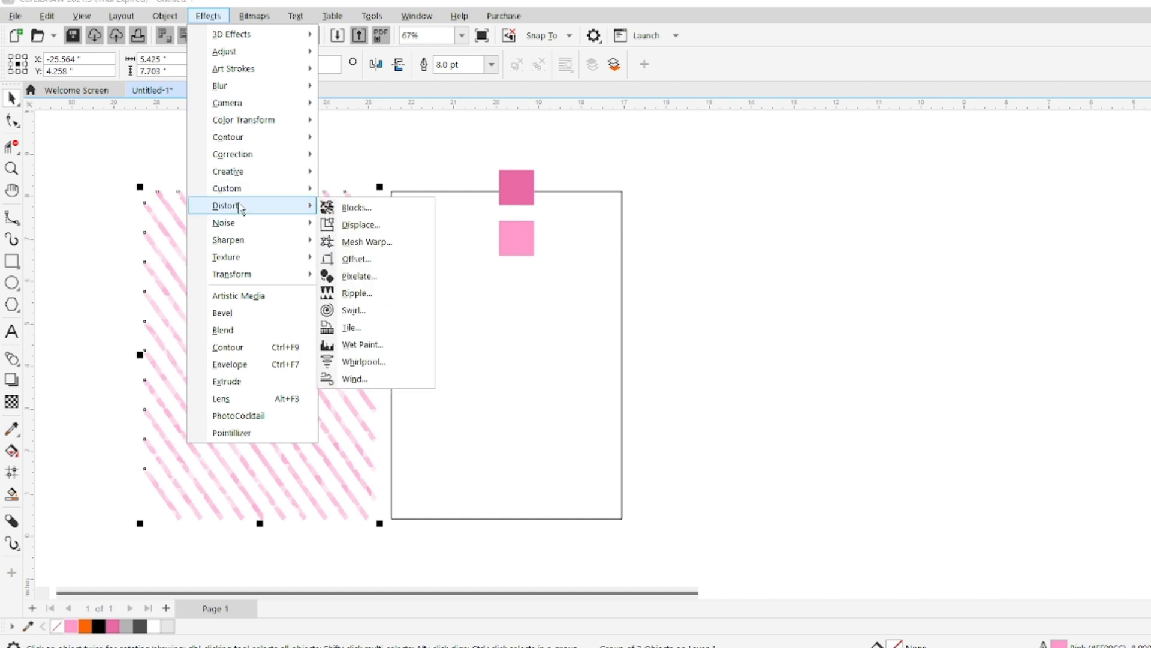
pyautogui.click(355, 207)
pyautogui.moveTo(645, 233); pyautogui.dragTo(273, 351)
pyautogui.click(326, 527)
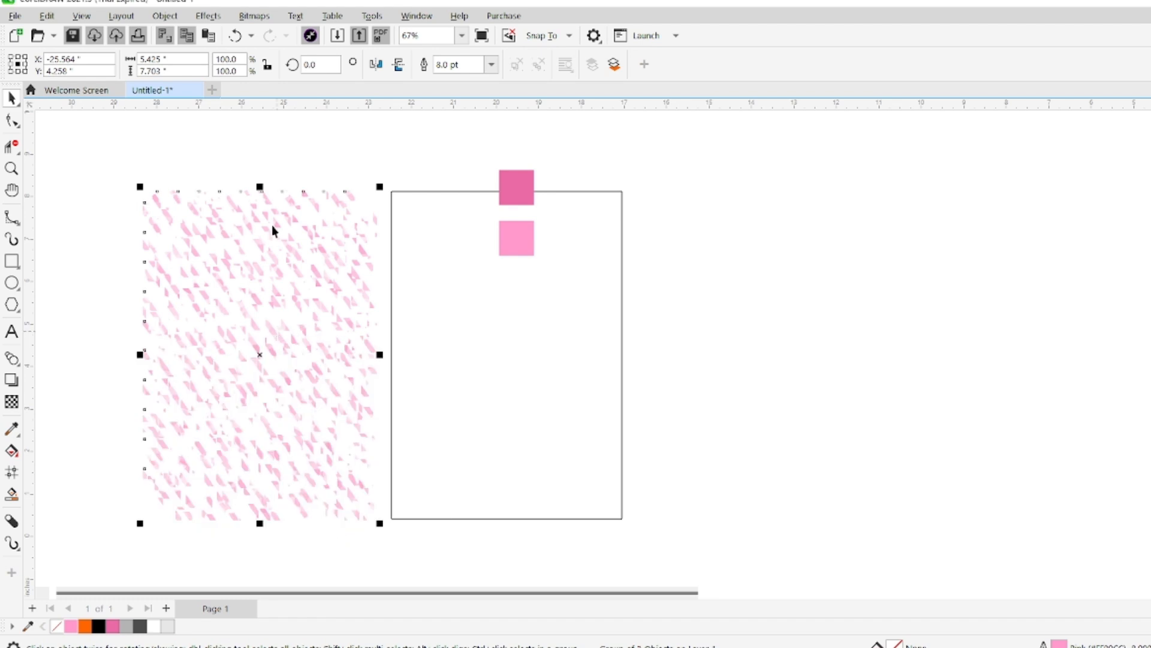
# Apply the Displace distortion to the stripe group in Tile mode with horizontal scale 84 and vertical scale 69.
pyautogui.click(208, 17)
pyautogui.click(354, 224)
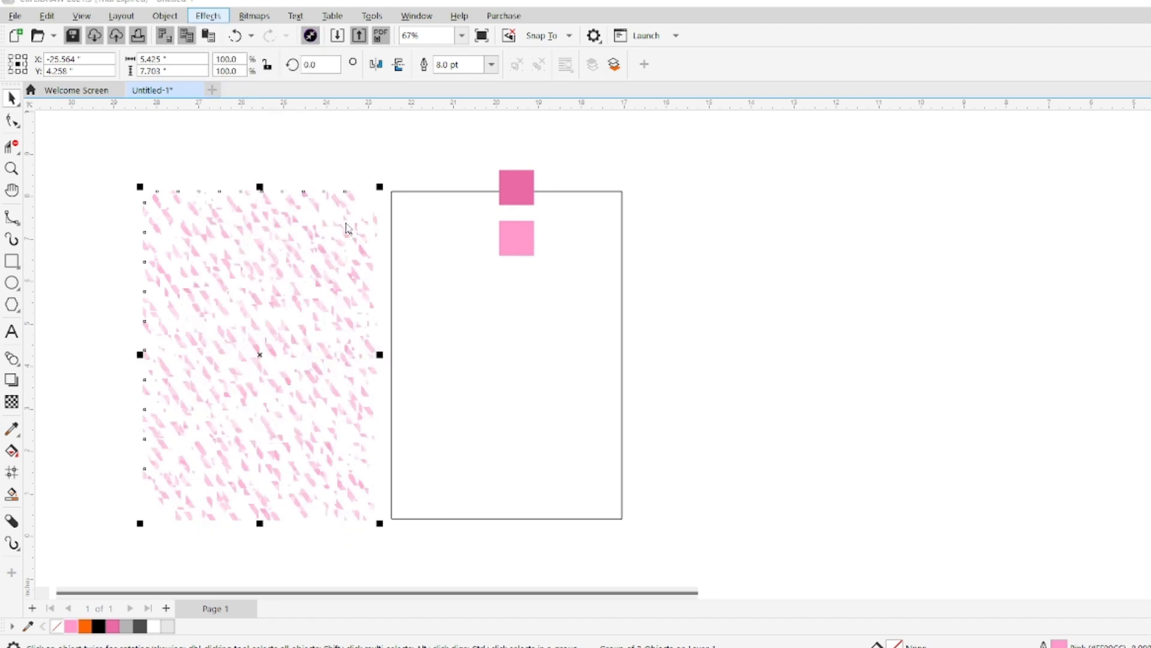
pyautogui.moveTo(674, 142); pyautogui.dragTo(310, 249)
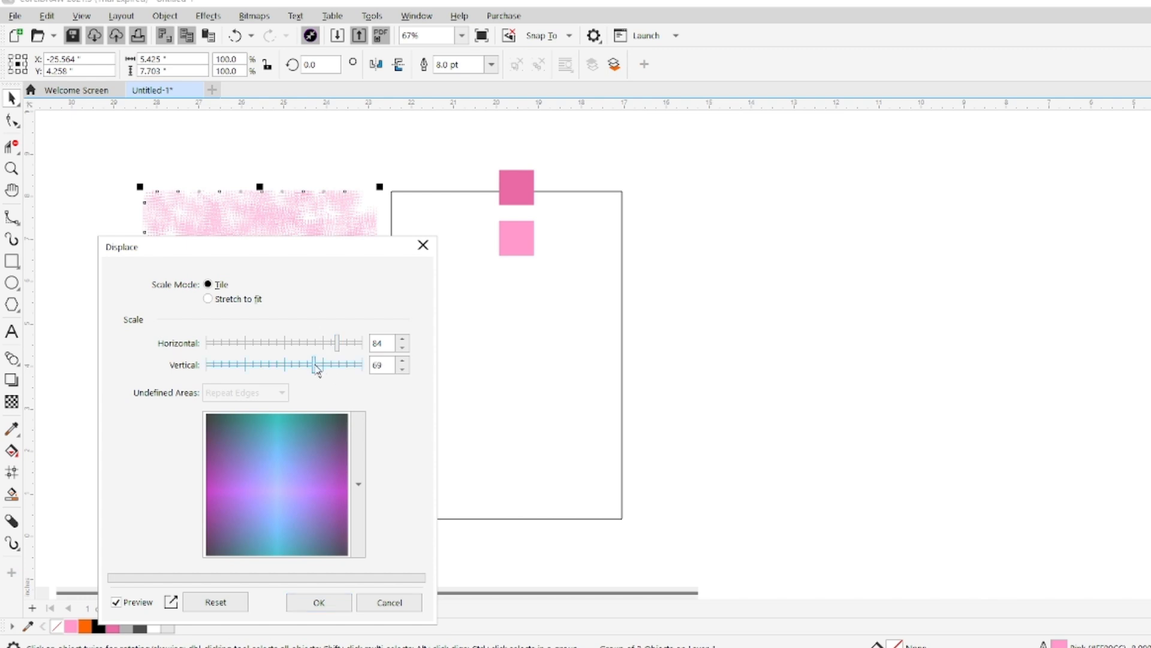
pyautogui.click(329, 607)
# Move the two pink swatches to the upper left of the texture, and fill the large rectangle light pink without an outline.
pyautogui.click(413, 383)
pyautogui.click(505, 186)
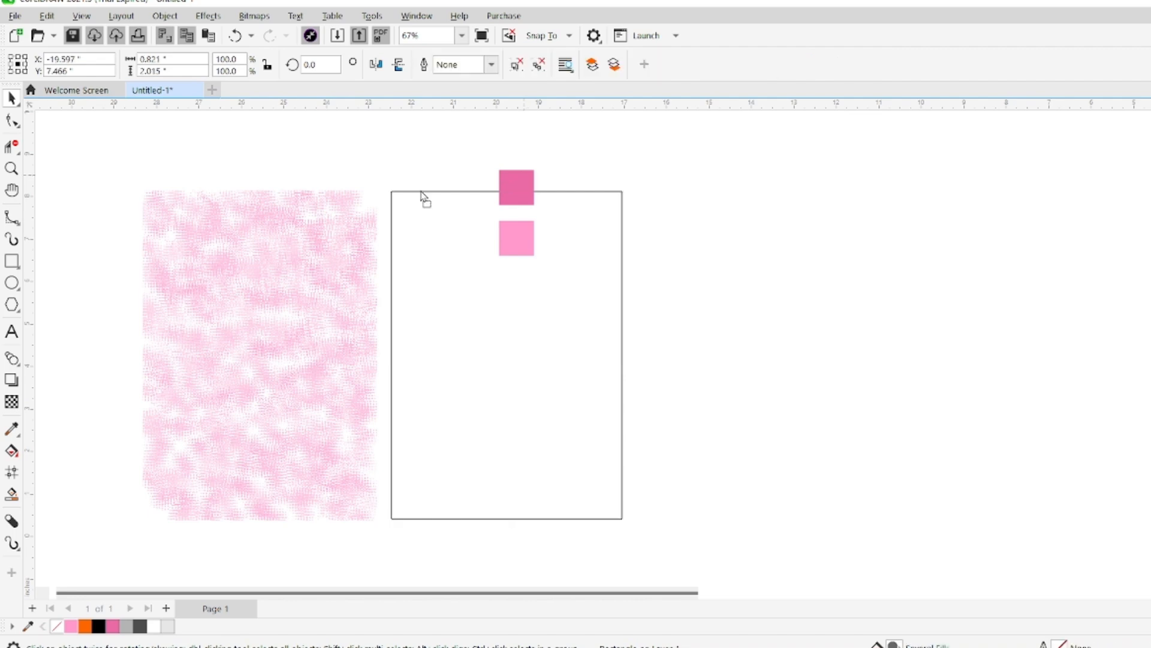
pyautogui.moveTo(525, 174); pyautogui.dragTo(85, 148)
pyautogui.click(411, 350)
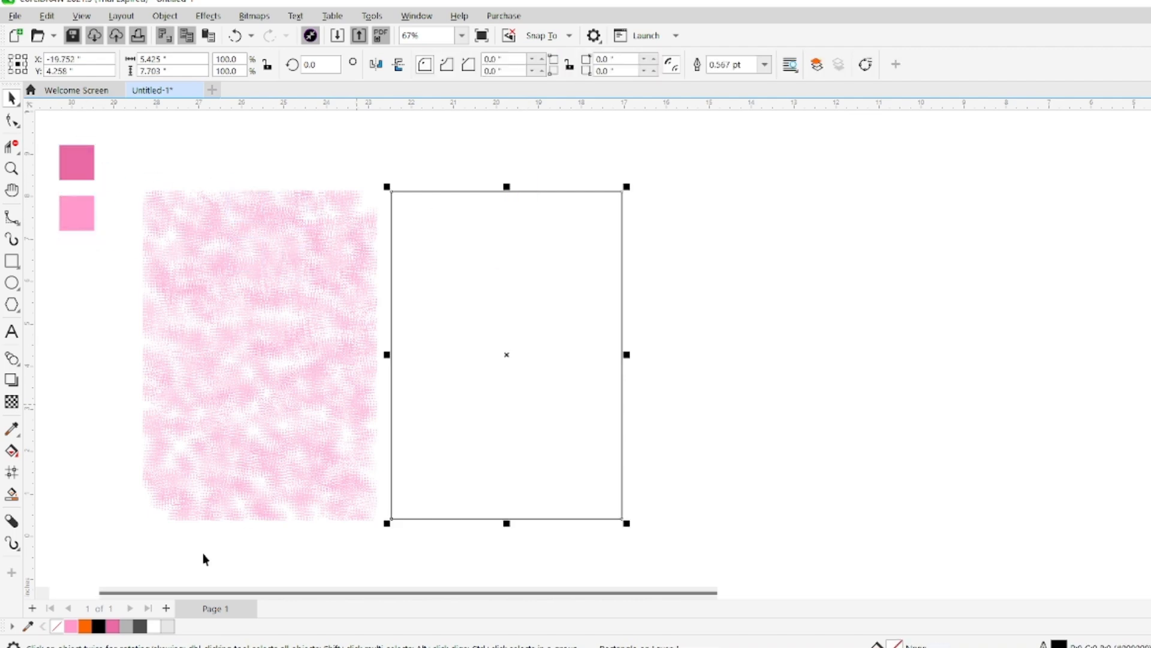
pyautogui.click(71, 626)
pyautogui.click(171, 405)
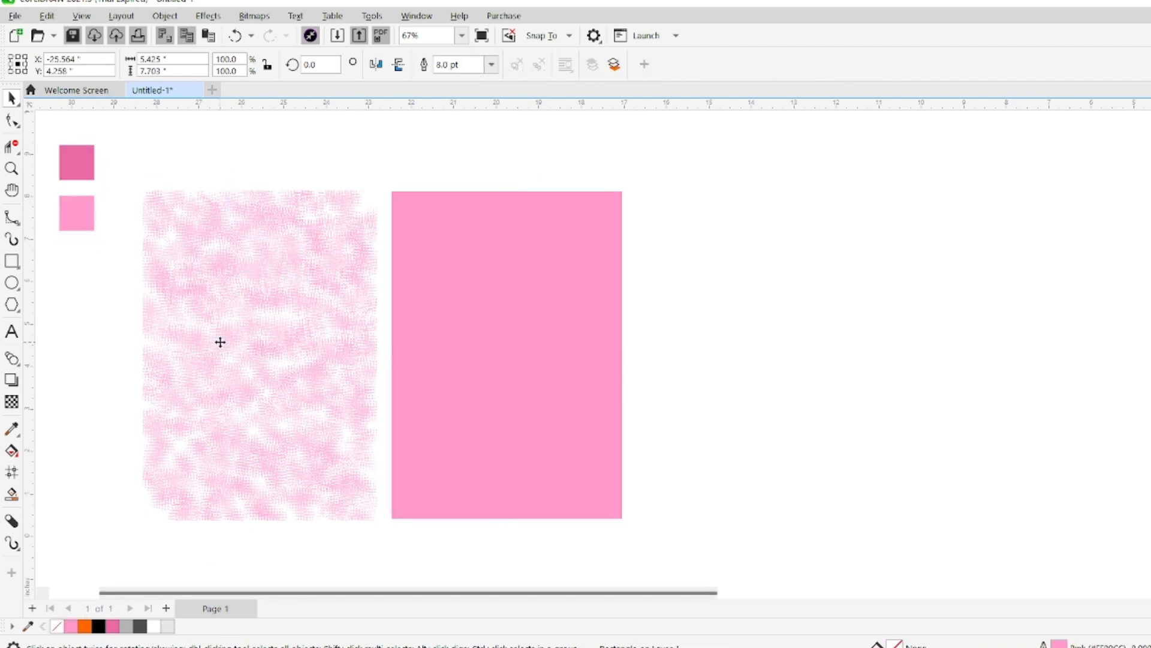
pyautogui.click(166, 15)
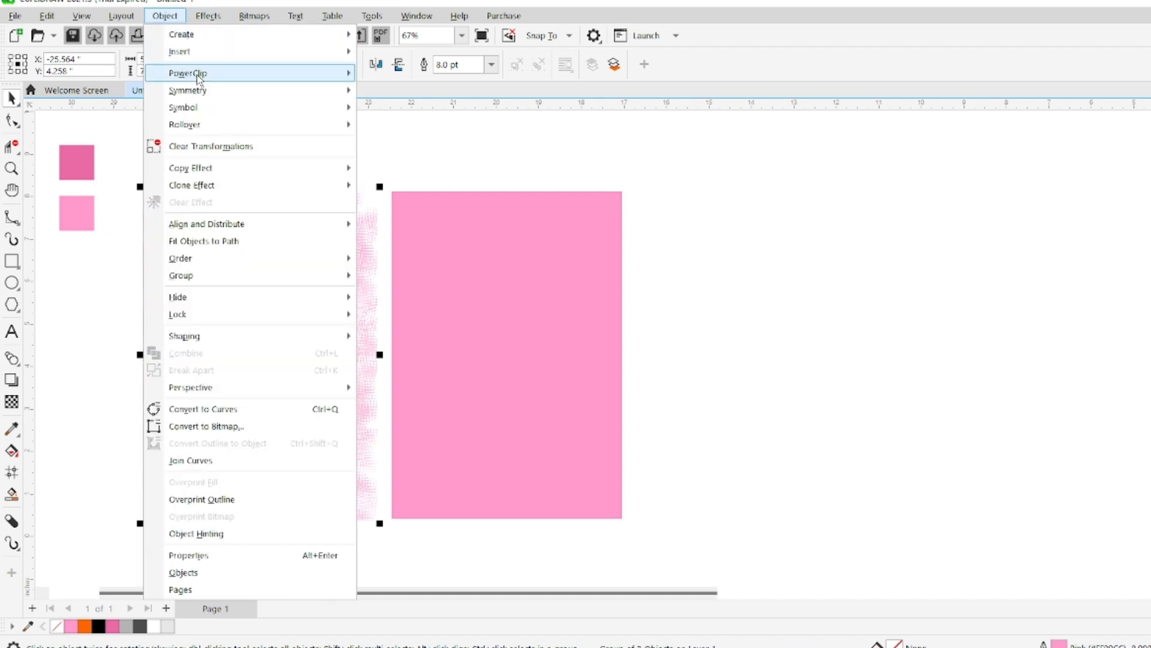
pyautogui.click(422, 337)
# Apply the Blocks distortion to the light pink rectangle with block width 18, block height 16 and maximum offset 30%.
pyautogui.click(422, 337)
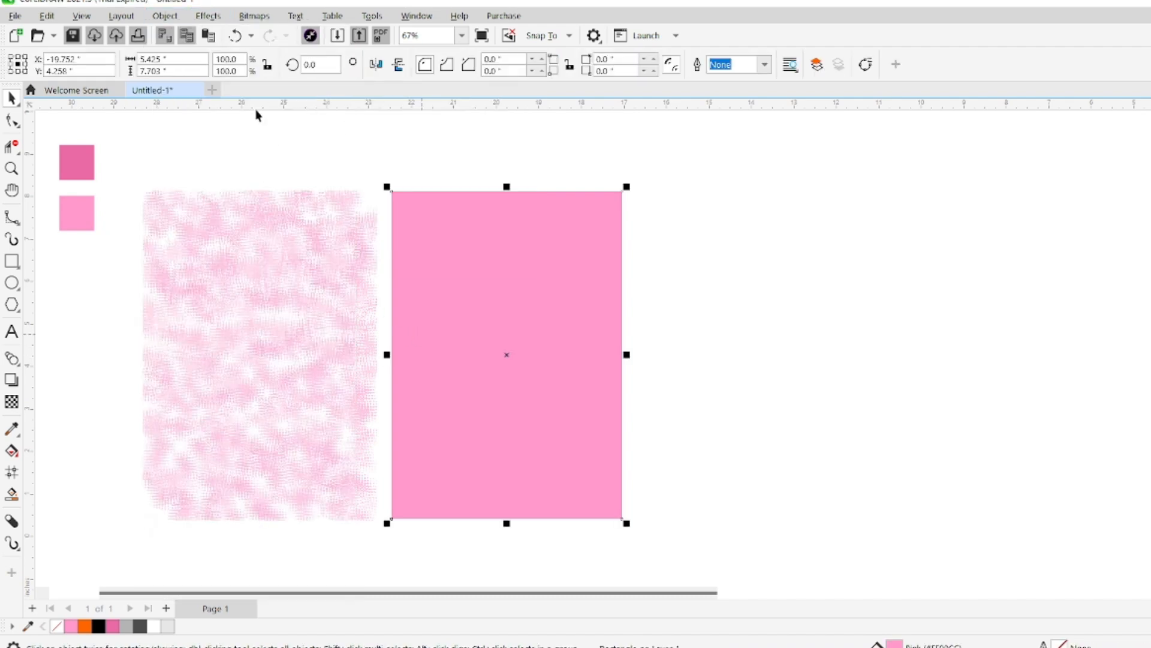
pyautogui.click(208, 16)
pyautogui.moveTo(235, 206)
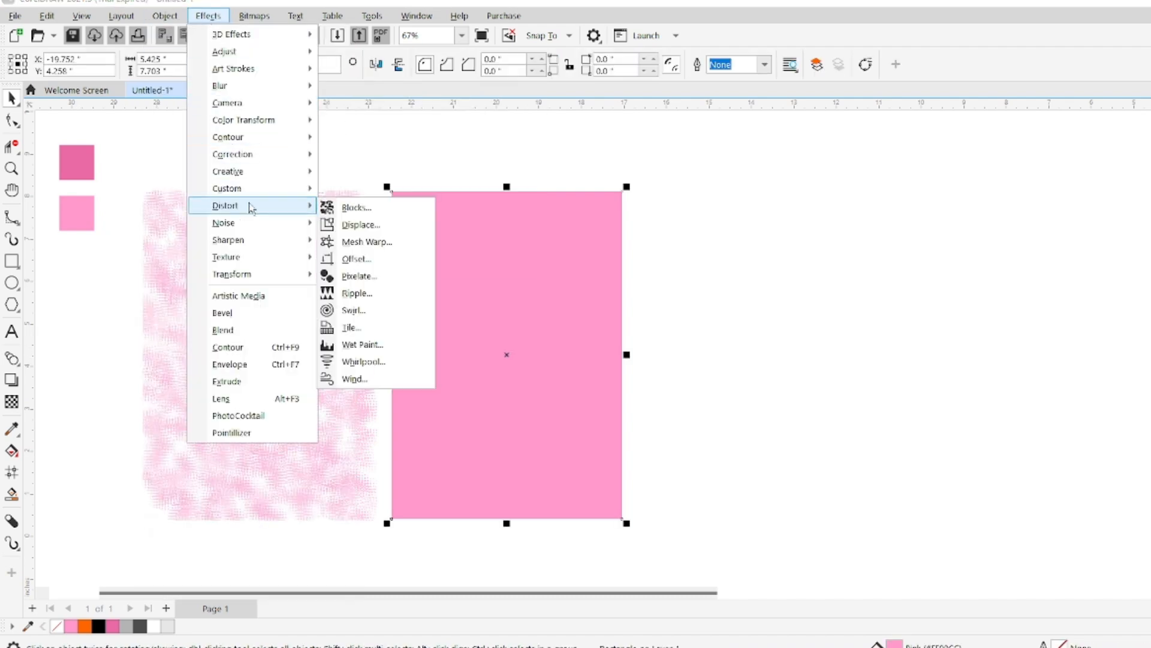
pyautogui.click(336, 204)
pyautogui.moveTo(588, 281); pyautogui.dragTo(344, 353)
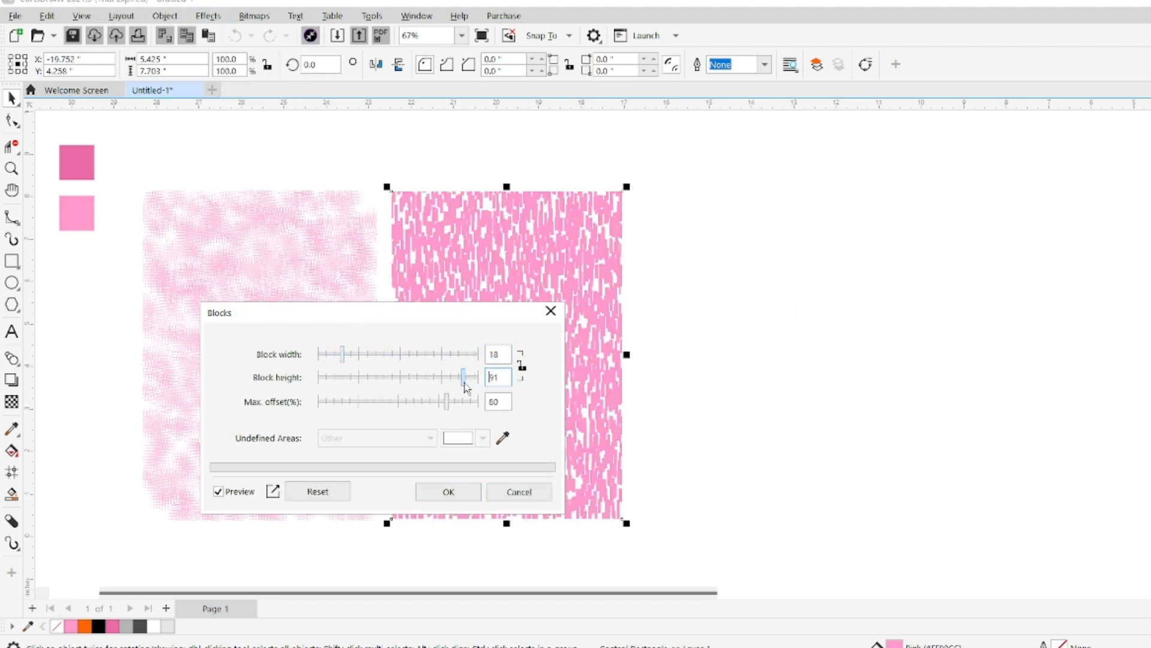
pyautogui.moveTo(447, 401); pyautogui.dragTo(380, 411)
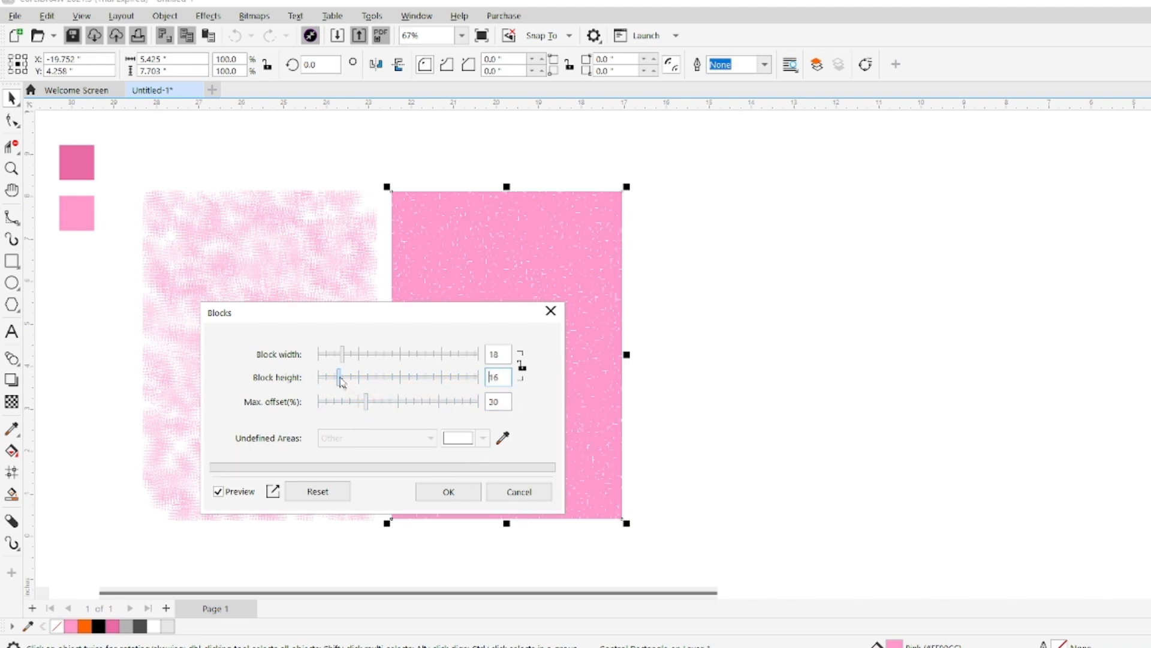
pyautogui.click(449, 490)
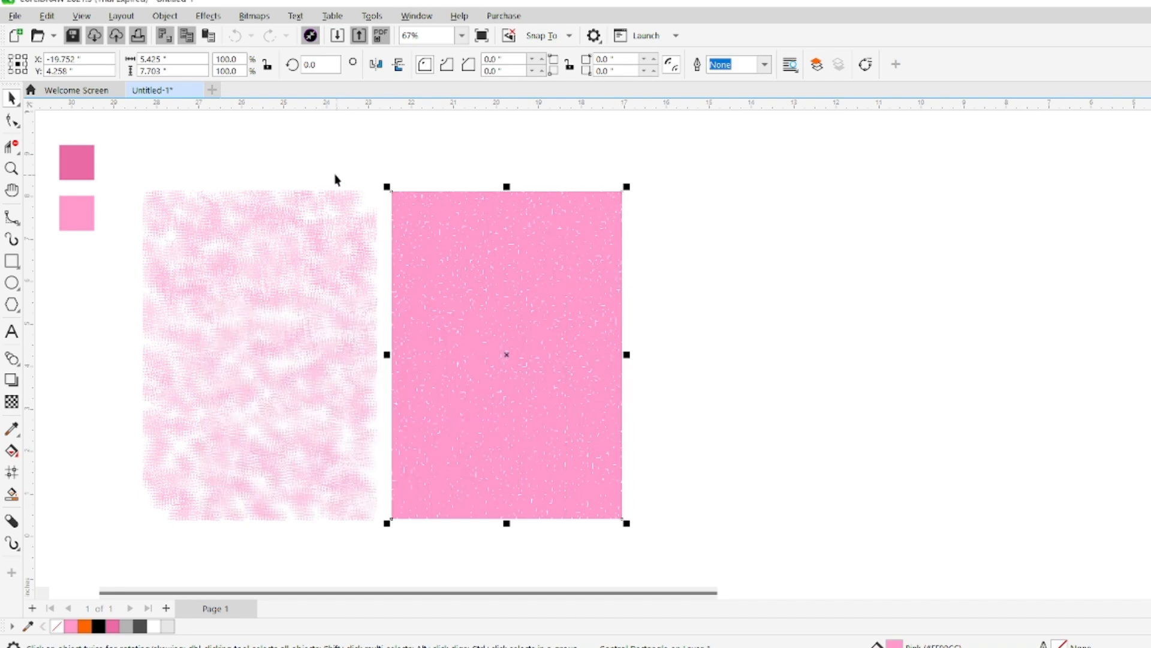
# Place the displaced stripe texture inside the textured pink rectangle as a PowerClip.
pyautogui.click(260, 286)
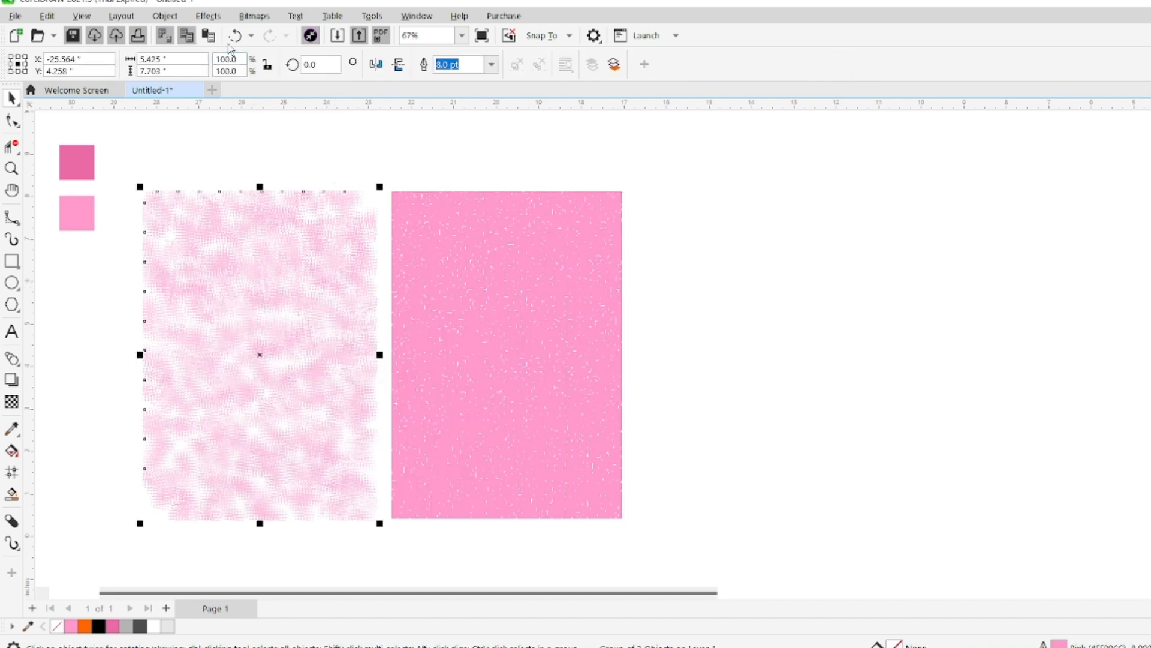
pyautogui.click(164, 16)
pyautogui.moveTo(288, 82)
pyautogui.click(396, 78)
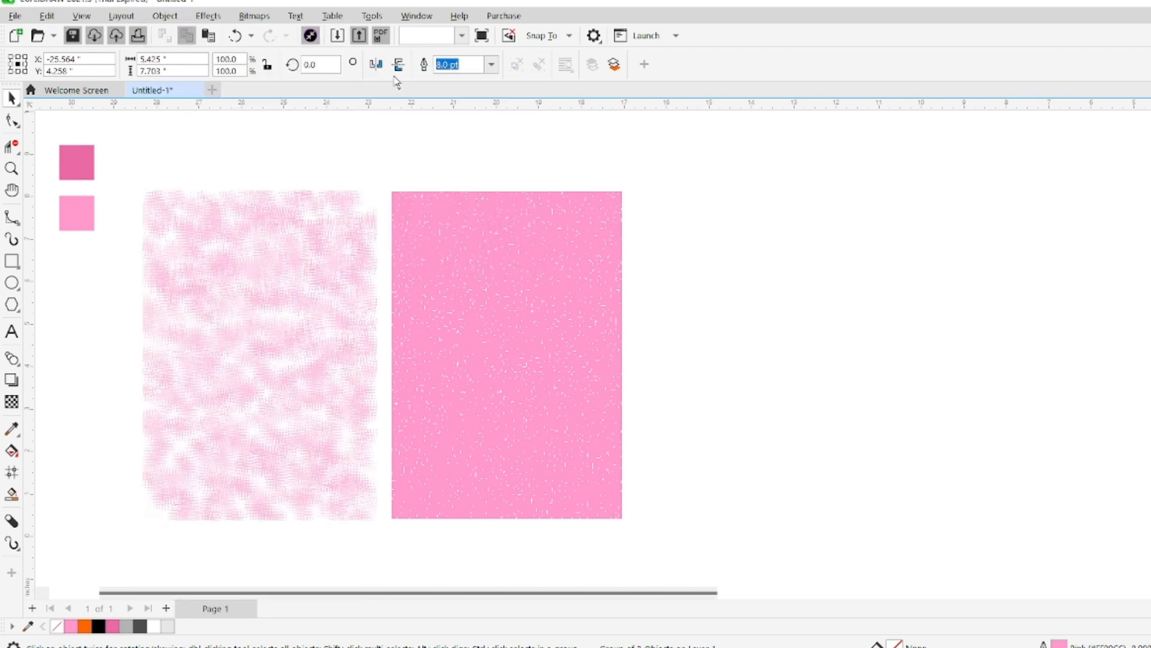
pyautogui.click(447, 316)
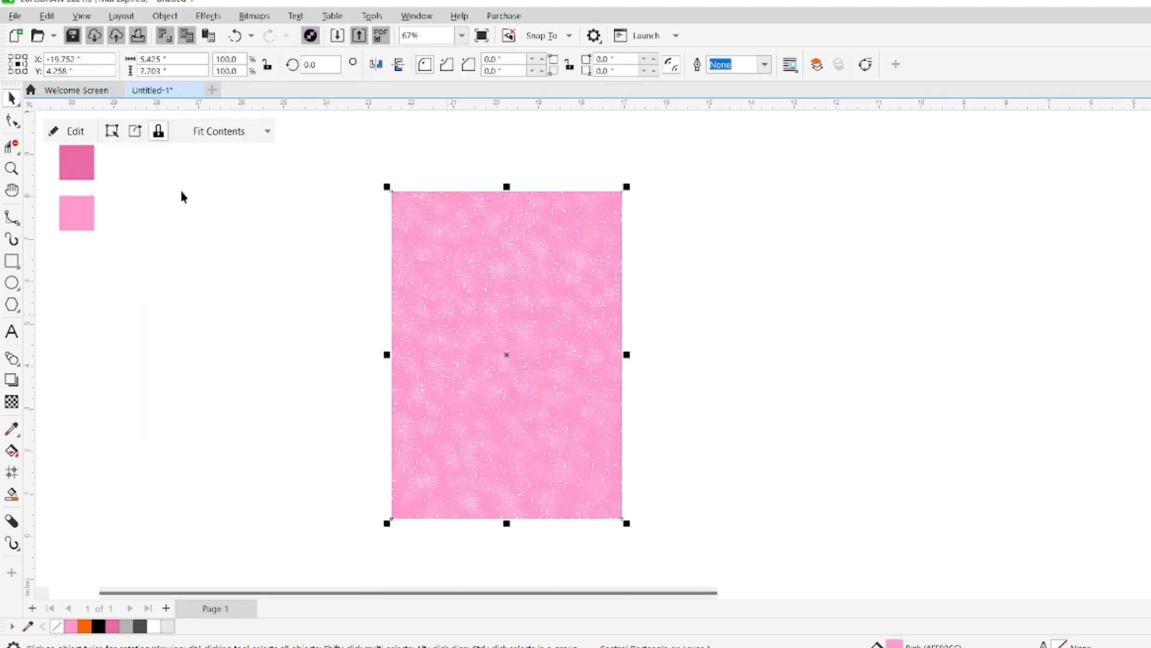
# Move the clipped pink rectangle to the spot the stripe texture occupied, and delete the two pink colour swatches.
pyautogui.moveTo(454, 326); pyautogui.dragTo(188, 308)
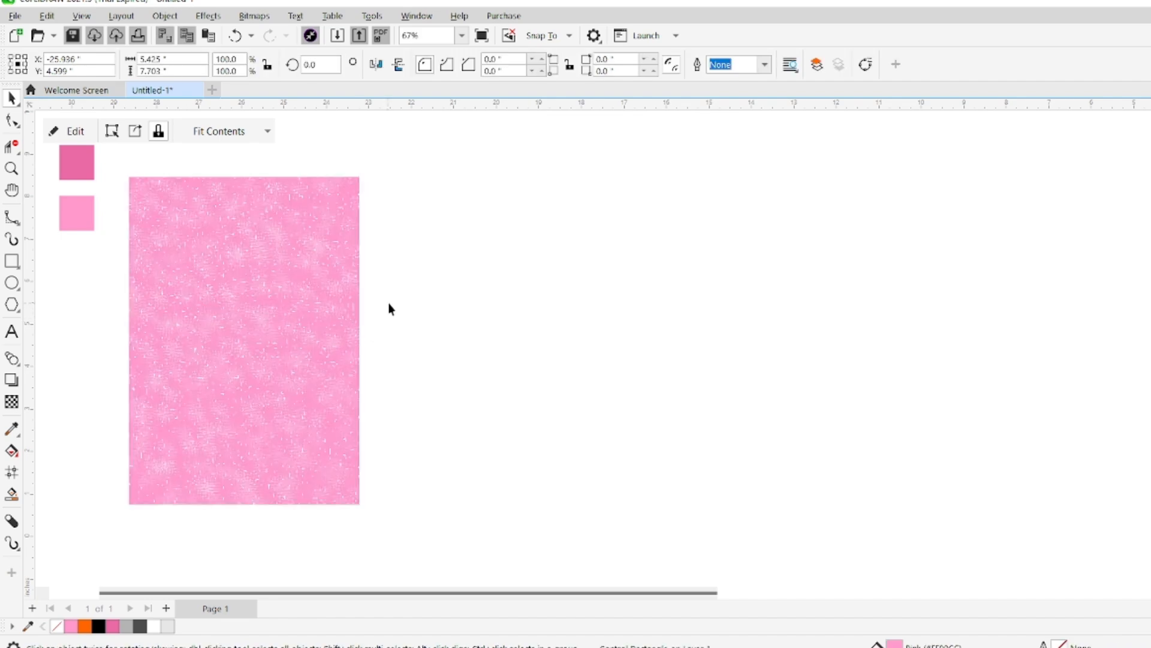
pyautogui.click(390, 309)
pyautogui.moveTo(109, 277); pyautogui.dragTo(111, 275)
pyautogui.press('Delete')
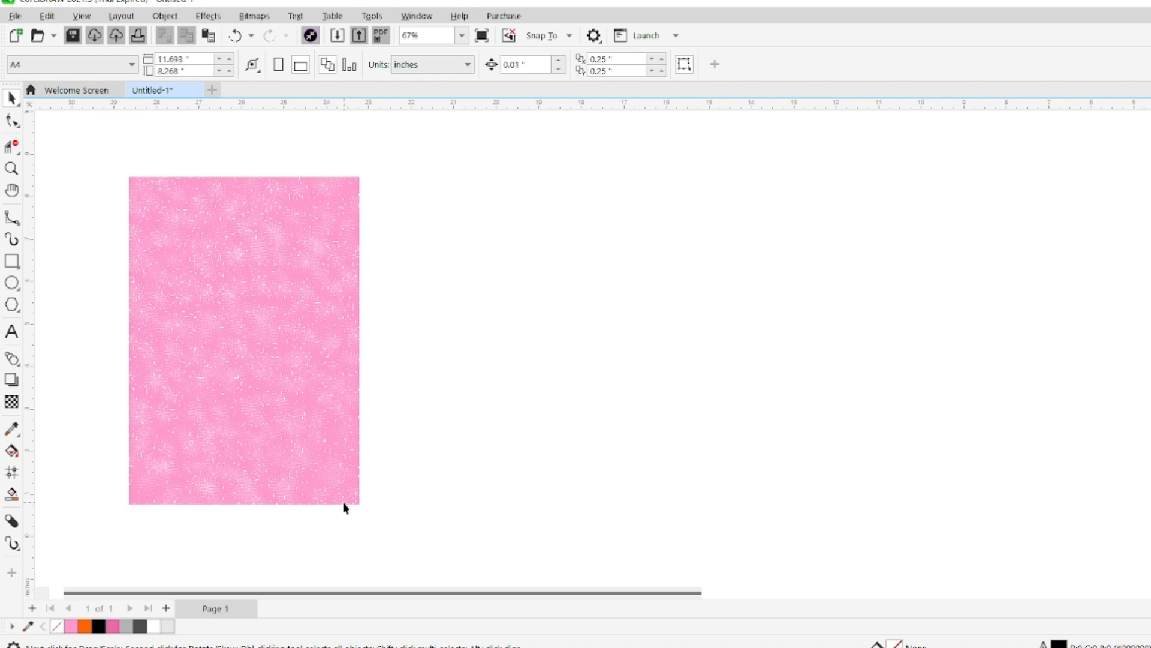
# Convert the clipped pink rectangle to an RGB bitmap.
pyautogui.click(174, 484)
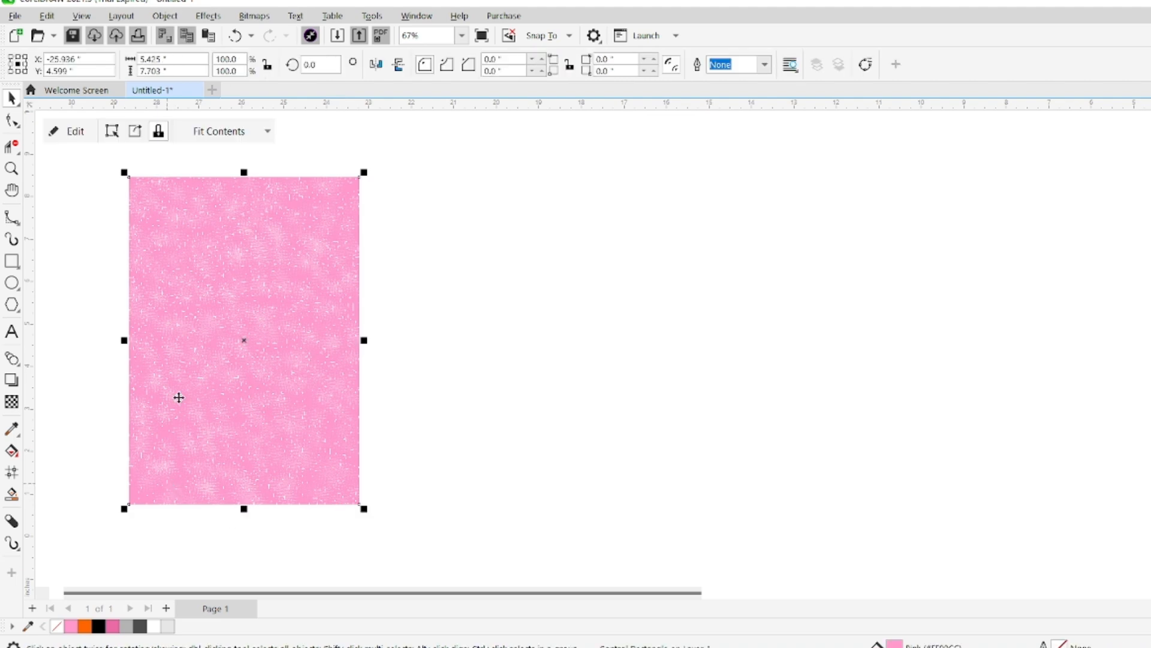
pyautogui.click(208, 16)
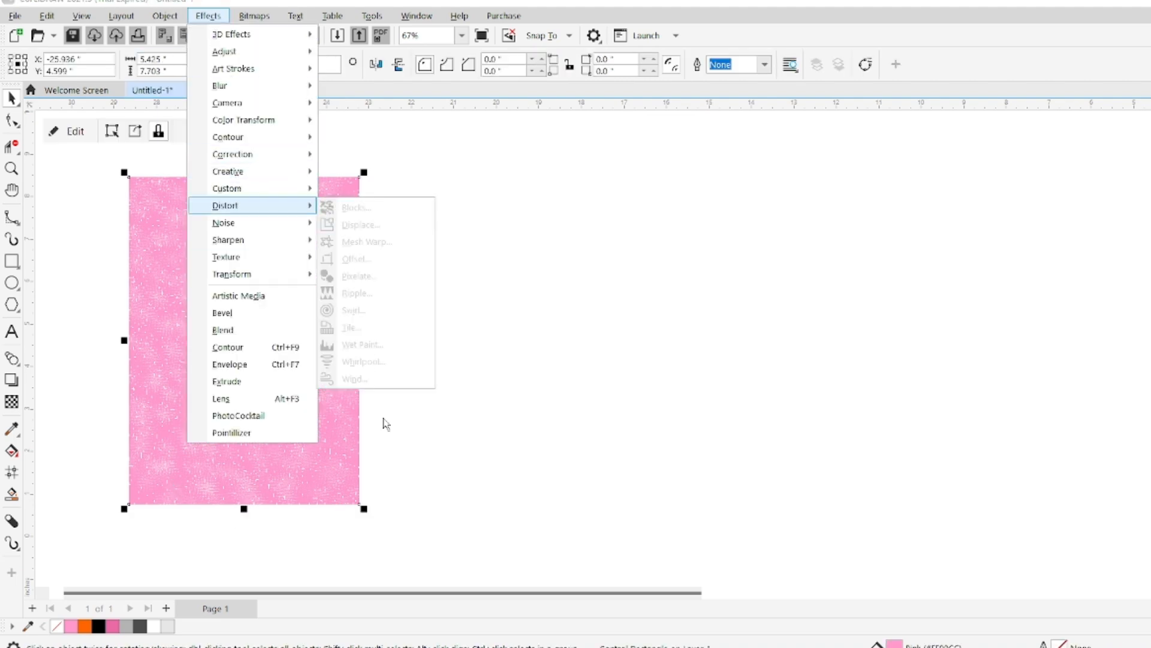
pyautogui.click(298, 339)
pyautogui.click(254, 15)
pyautogui.click(294, 33)
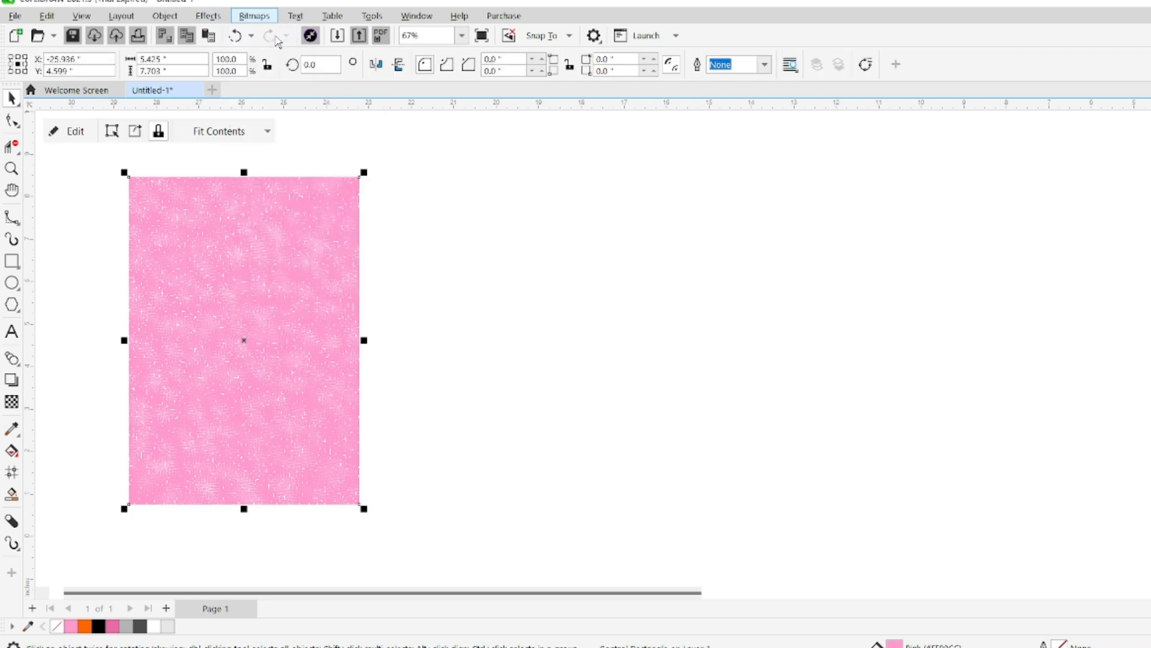
pyautogui.moveTo(647, 228); pyautogui.dragTo(269, 311)
pyautogui.click(280, 495)
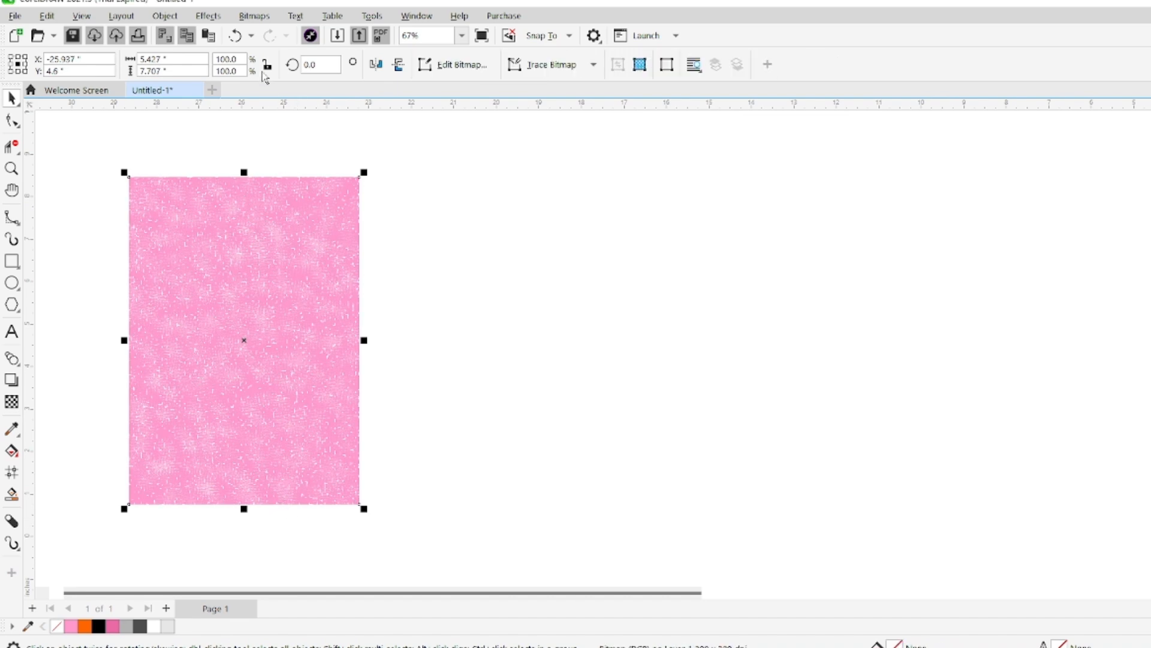
# Apply Color Balance to the pink bitmap with Cyan–Red -46, Magenta–Green -56 and Yellow–Blue -51.
pyautogui.click(208, 15)
pyautogui.moveTo(233, 52)
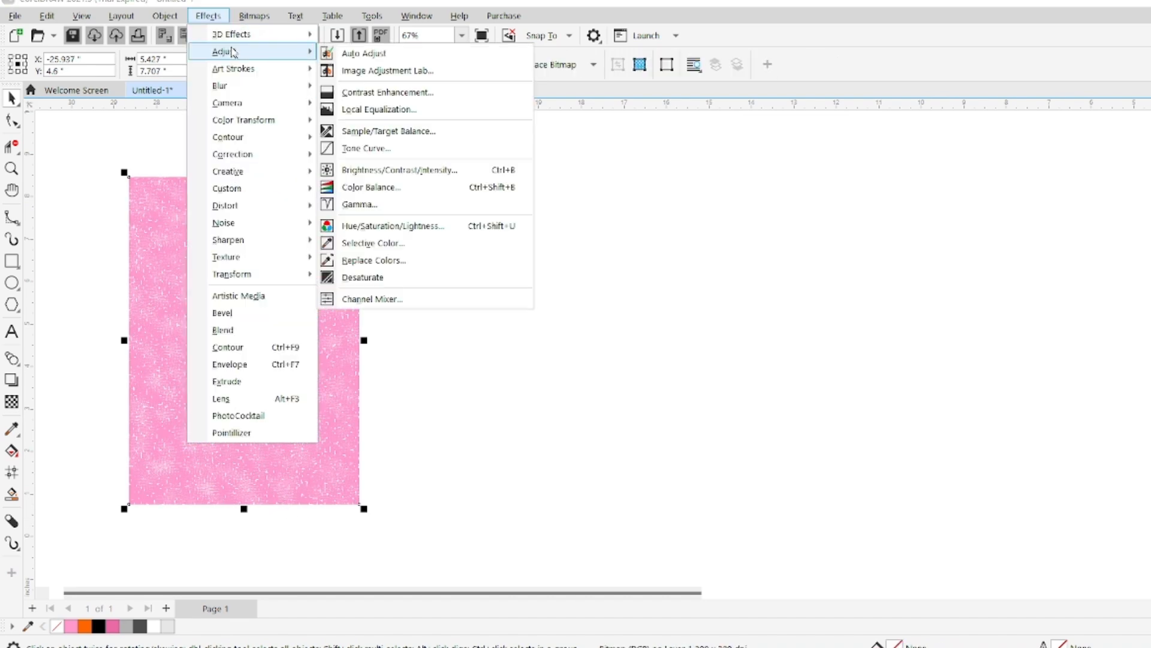
pyautogui.click(377, 187)
pyautogui.moveTo(600, 199); pyautogui.dragTo(239, 324)
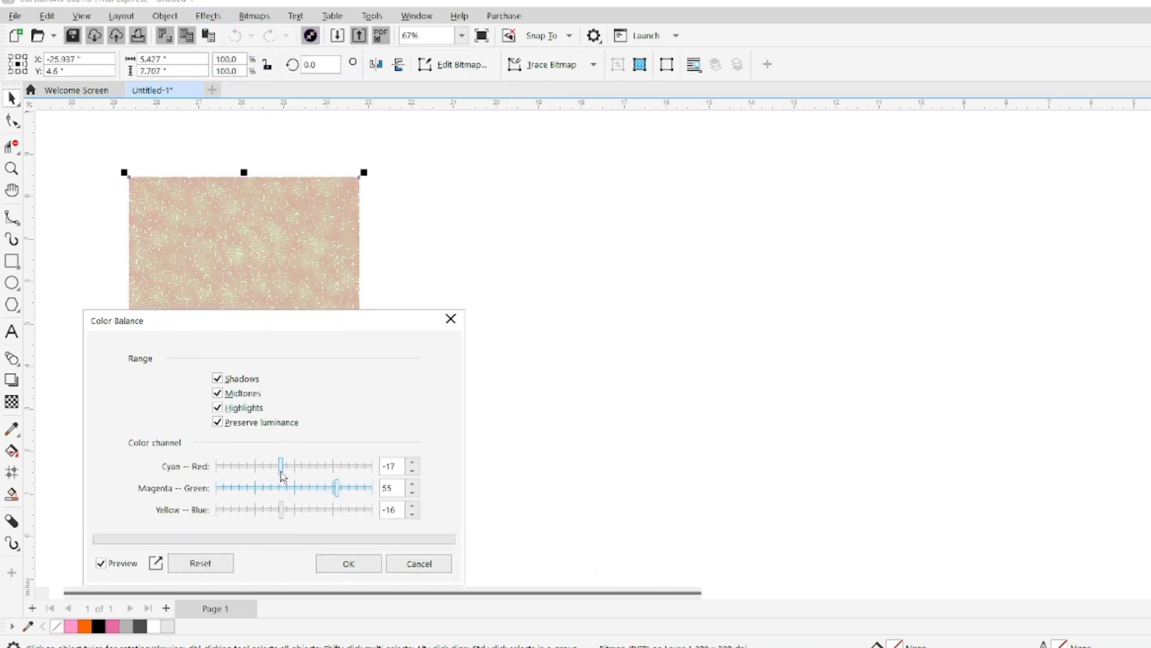
pyautogui.moveTo(280, 467); pyautogui.dragTo(250, 489)
pyautogui.moveTo(282, 511); pyautogui.dragTo(348, 510)
pyautogui.moveTo(348, 511); pyautogui.dragTo(254, 510)
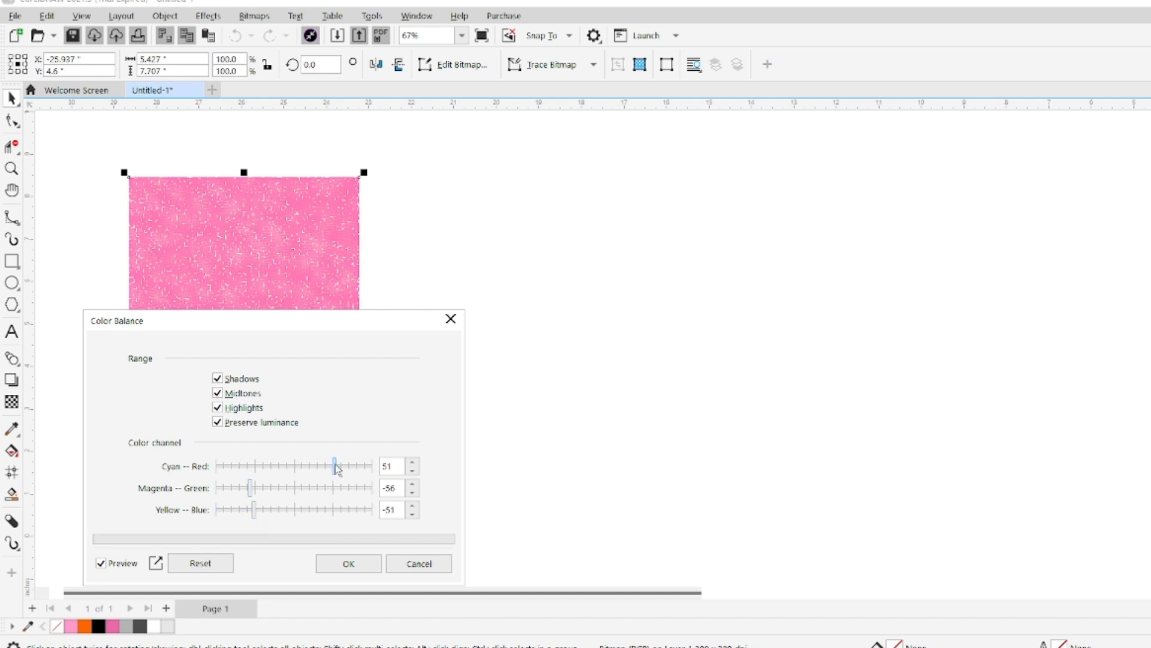
pyautogui.moveTo(281, 469); pyautogui.dragTo(260, 479)
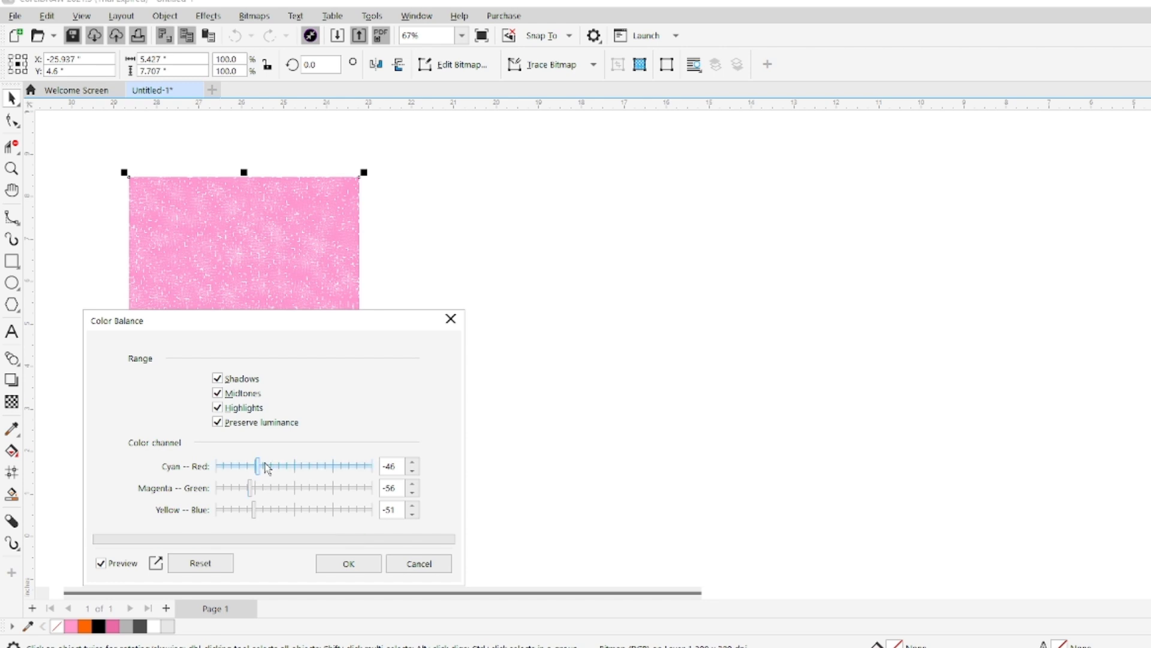
pyautogui.click(347, 564)
pyautogui.click(390, 323)
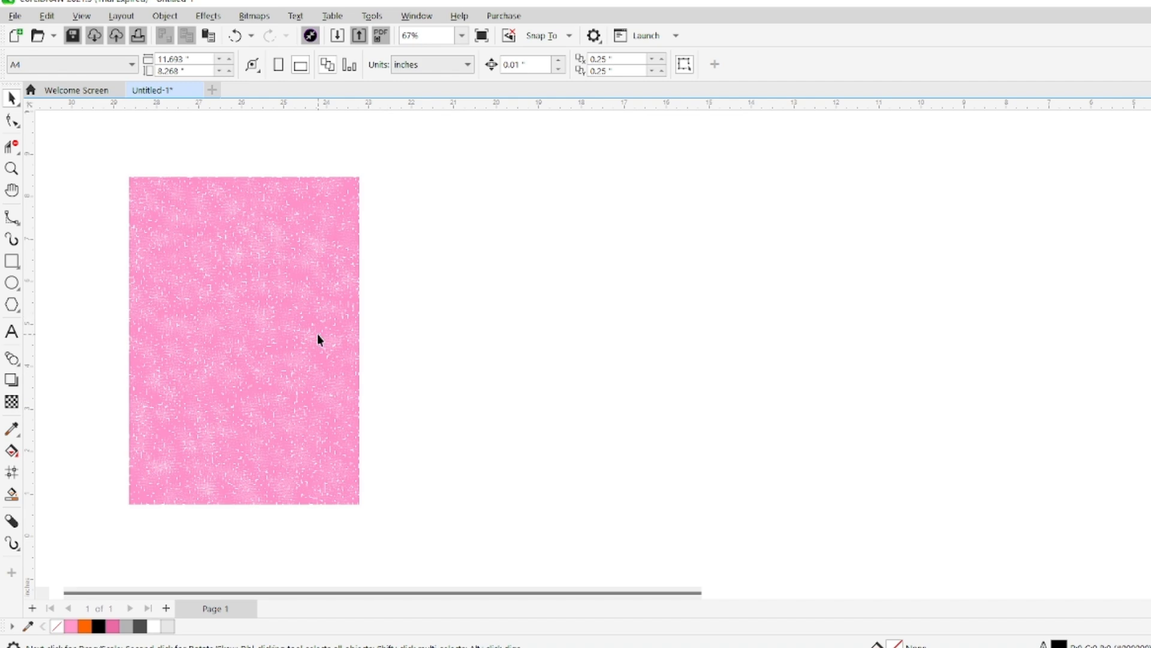
pyautogui.click(318, 337)
pyautogui.click(208, 16)
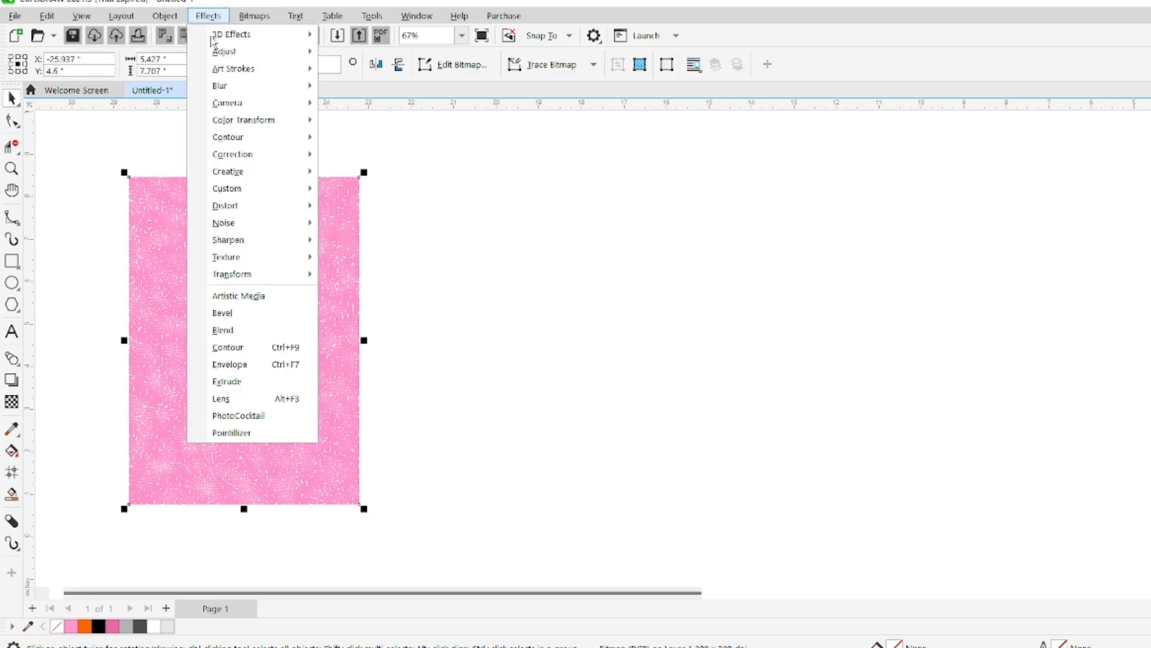
pyautogui.moveTo(243, 178)
pyautogui.click(384, 310)
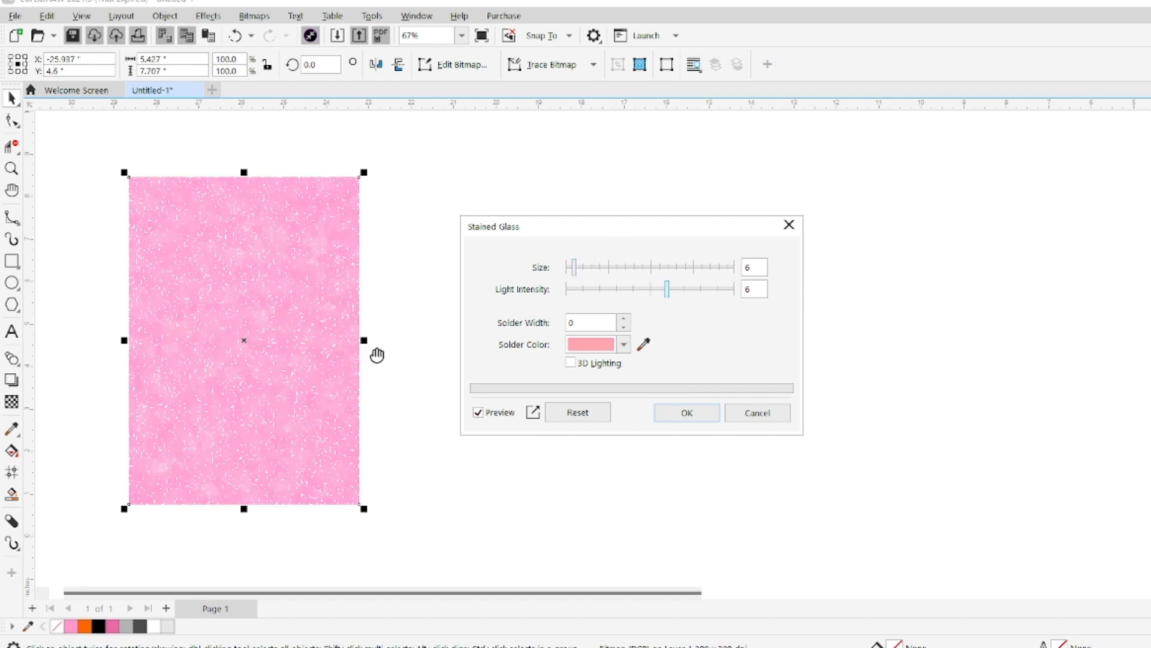
pyautogui.moveTo(628, 241); pyautogui.dragTo(264, 376)
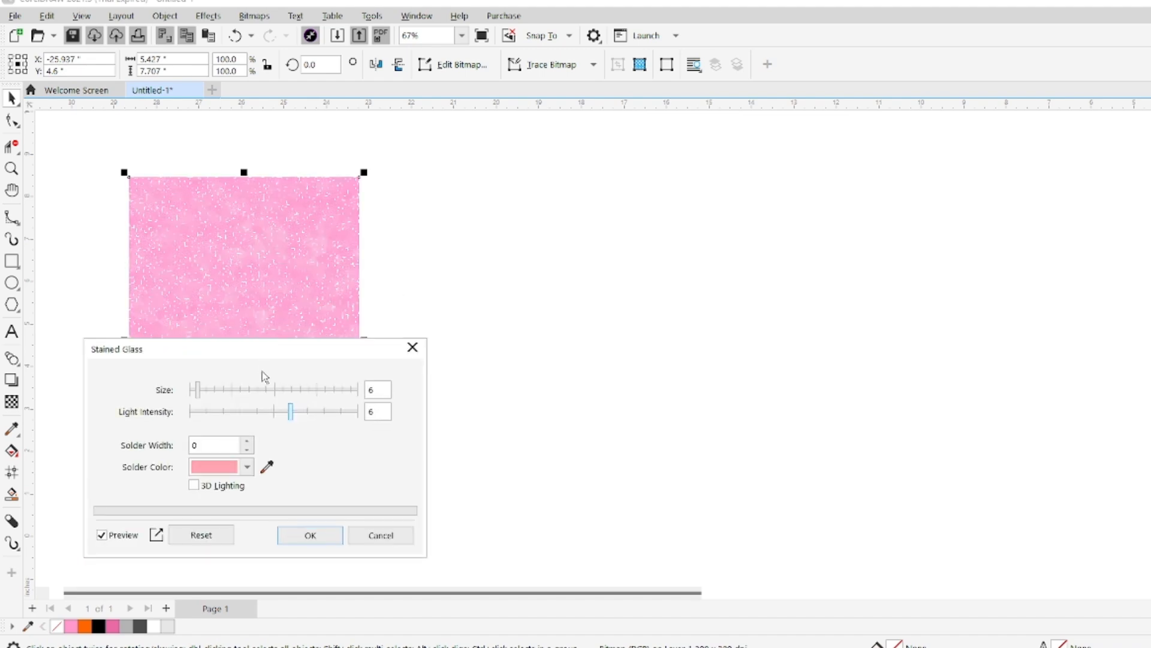
pyautogui.click(267, 467)
pyautogui.click(112, 626)
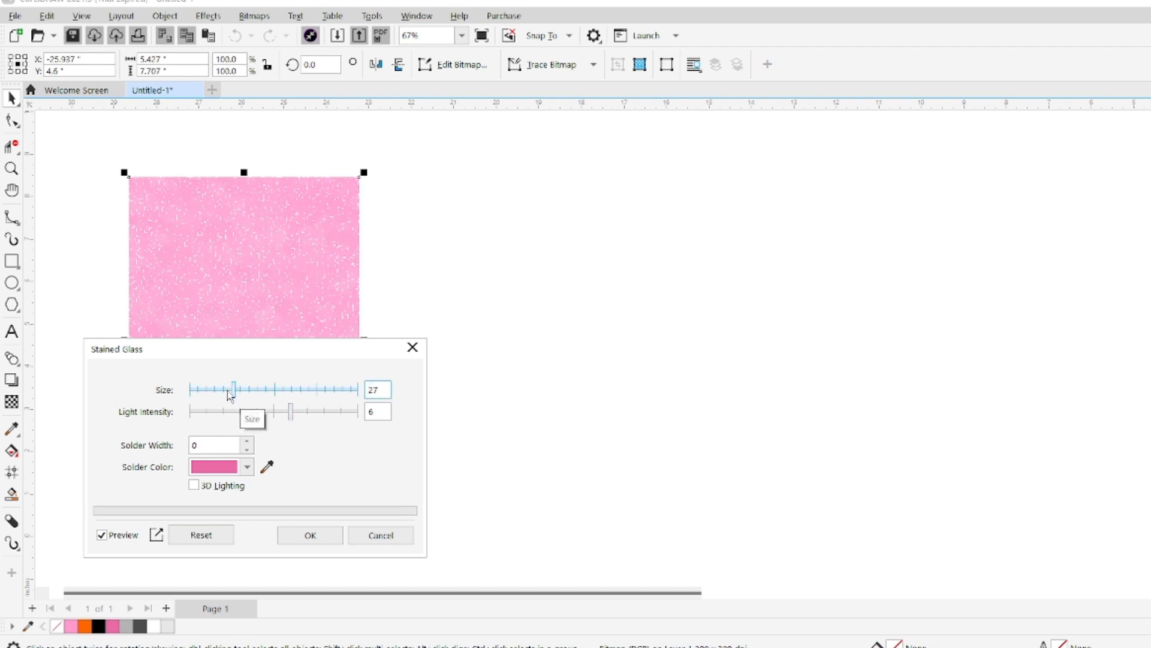
pyautogui.click(413, 349)
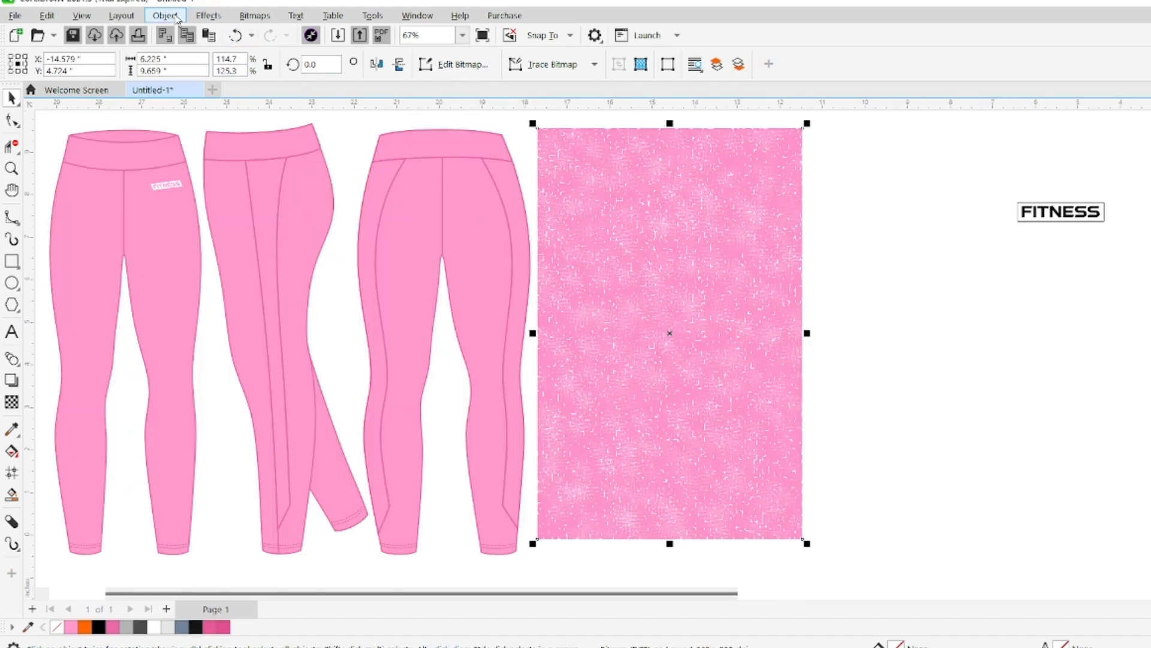
# PowerClip the pink texture bitmap into the waistband of the back-view leggings.
pyautogui.click(165, 16)
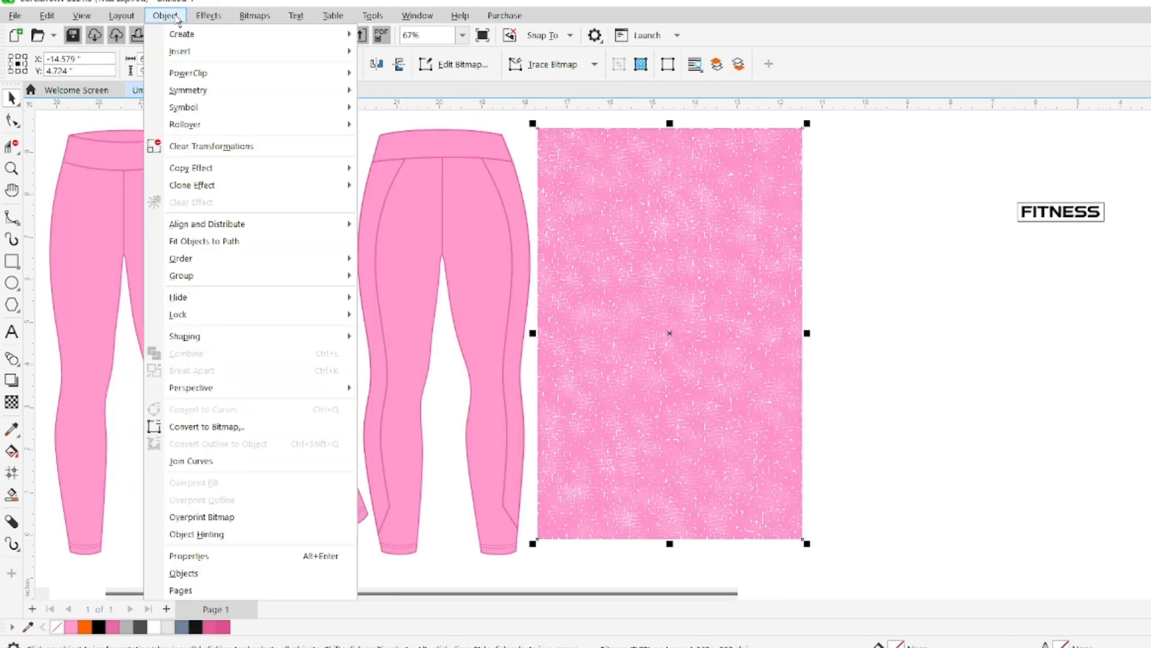
pyautogui.moveTo(217, 74)
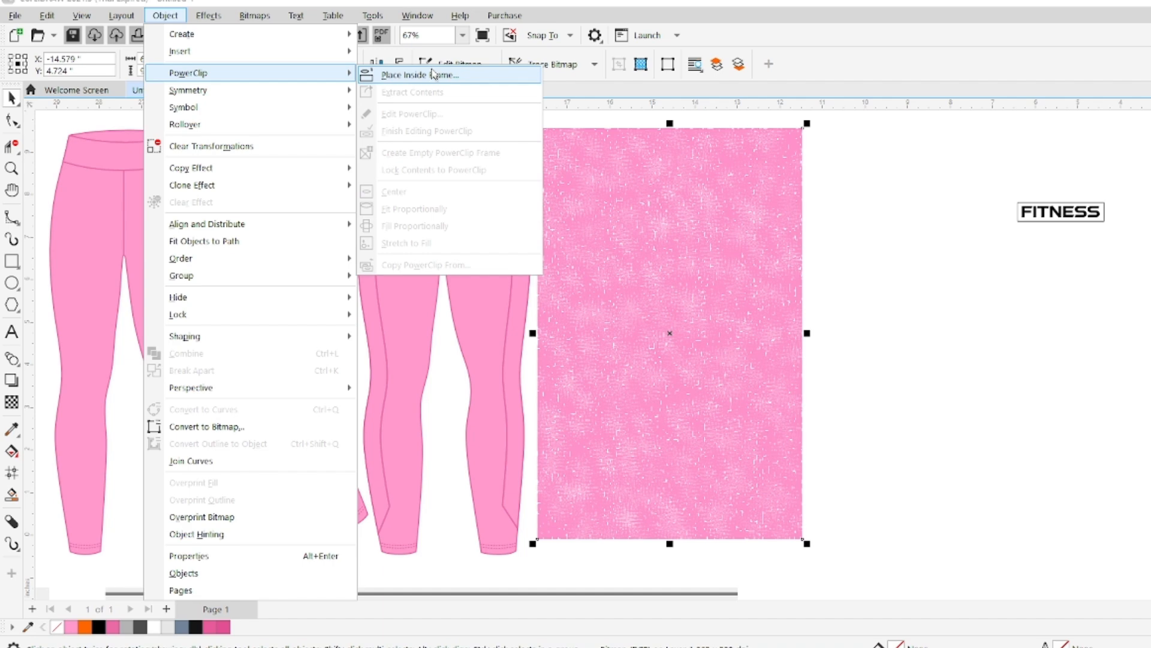
pyautogui.click(398, 73)
pyautogui.click(445, 140)
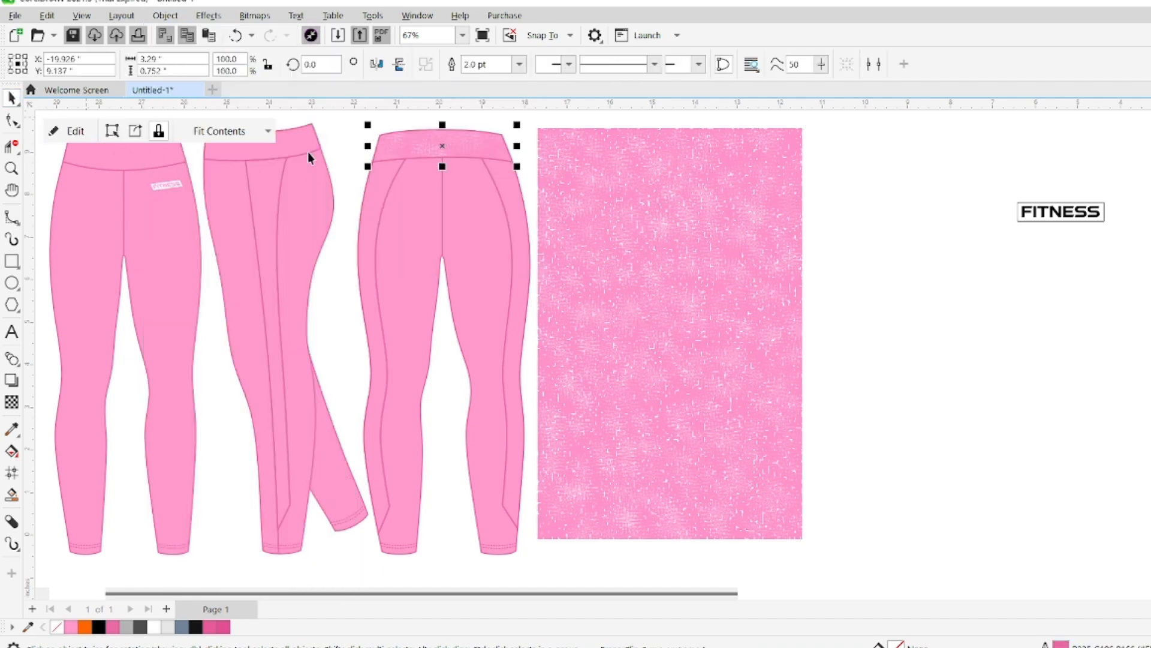
# PowerClip the pink texture bitmap into the right side panel of the back-view leggings.
pyautogui.click(655, 264)
pyautogui.click(165, 15)
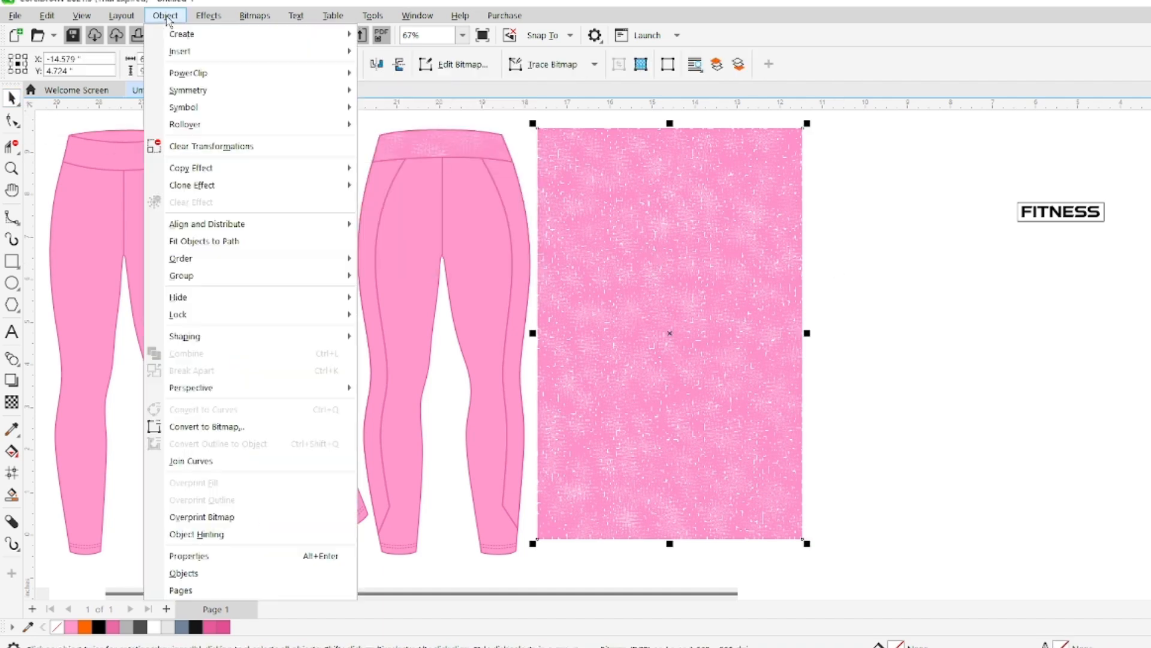
pyautogui.moveTo(218, 74)
pyautogui.click(398, 73)
pyautogui.click(517, 271)
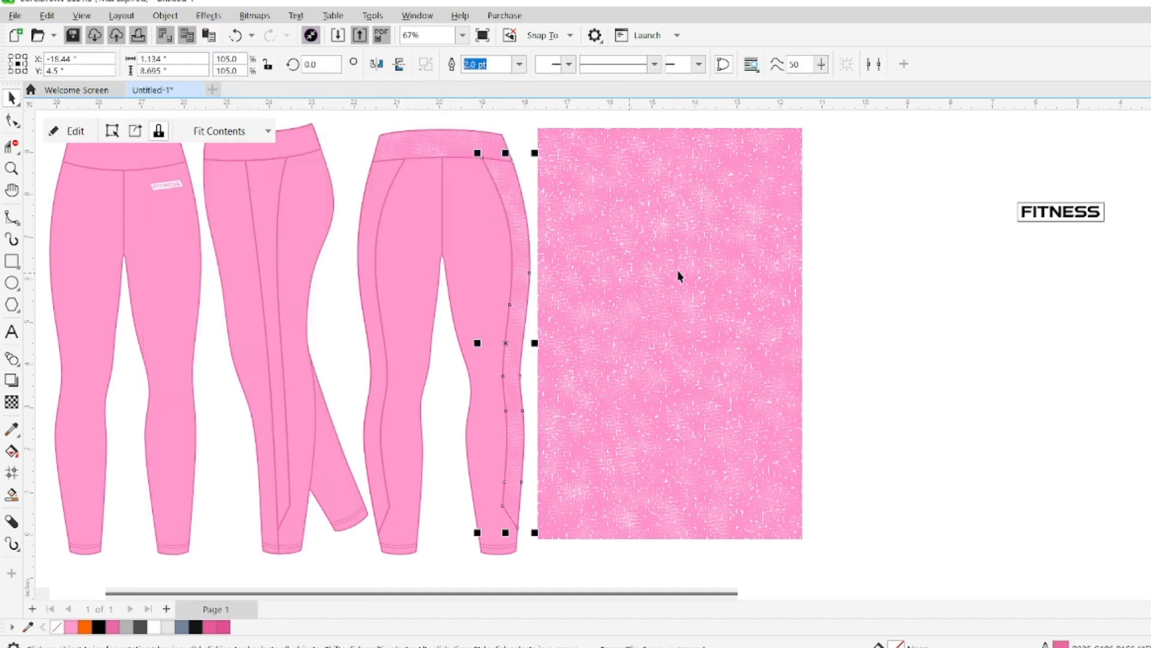
# PowerClip the pink texture bitmap into the left side panel of the back-view leggings.
pyautogui.click(791, 264)
pyautogui.click(165, 15)
pyautogui.moveTo(198, 72)
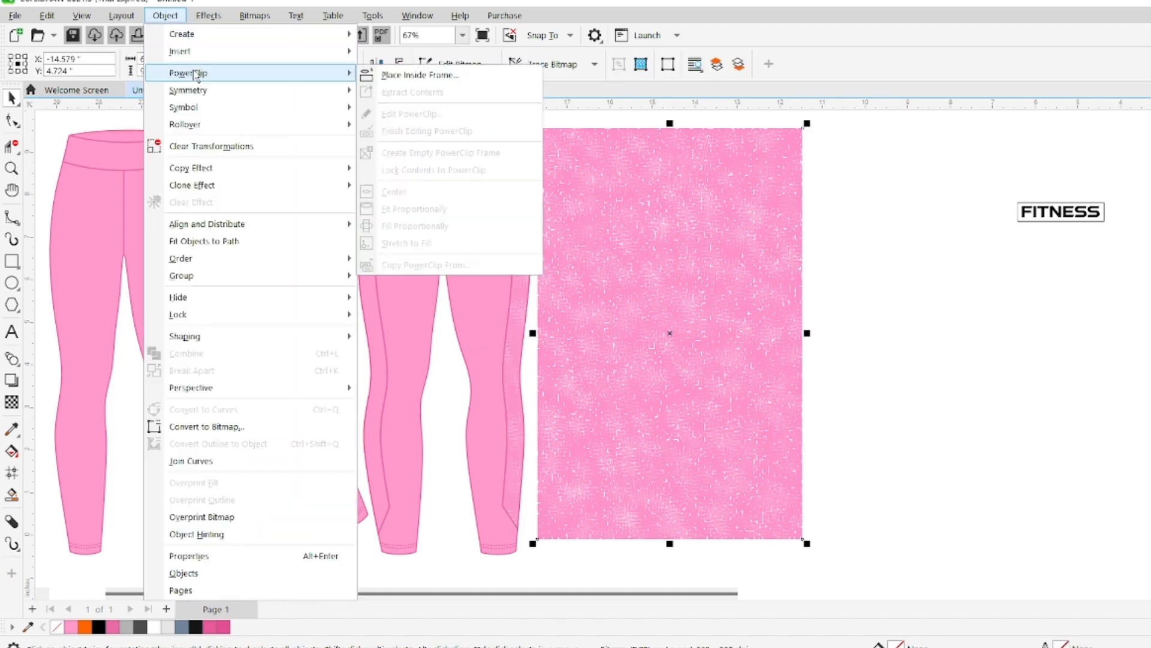
pyautogui.click(402, 73)
pyautogui.click(378, 199)
# PowerClip the pink texture bitmap into the long vertical panel of the side-view leggings.
pyautogui.click(692, 234)
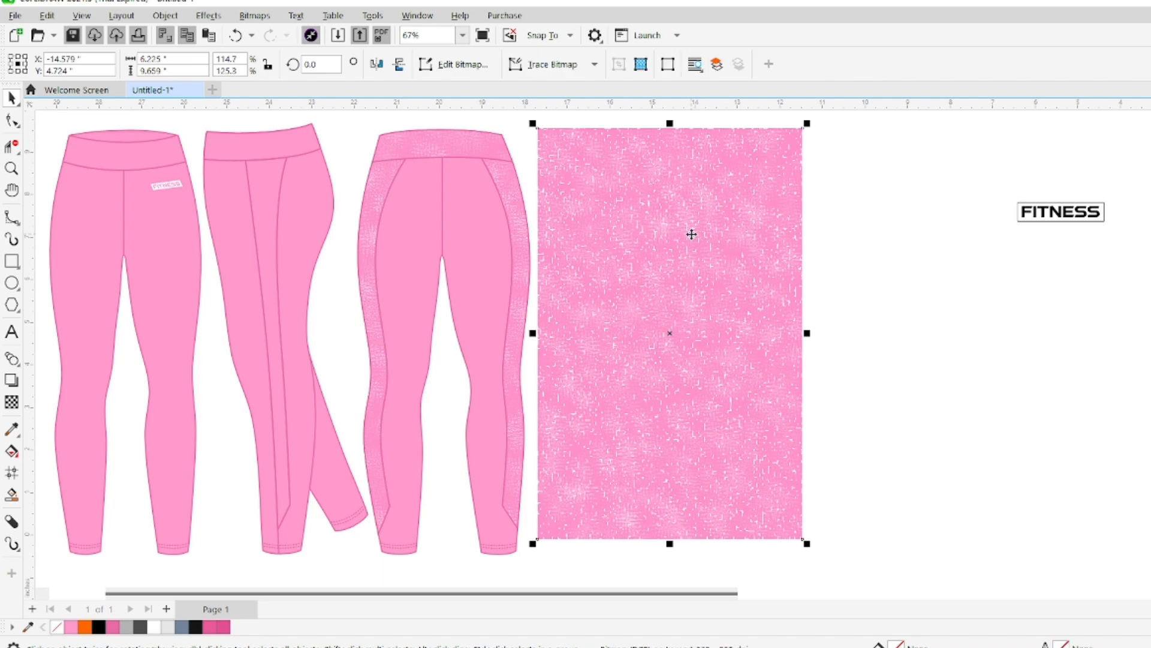
pyautogui.click(168, 15)
pyautogui.moveTo(198, 72)
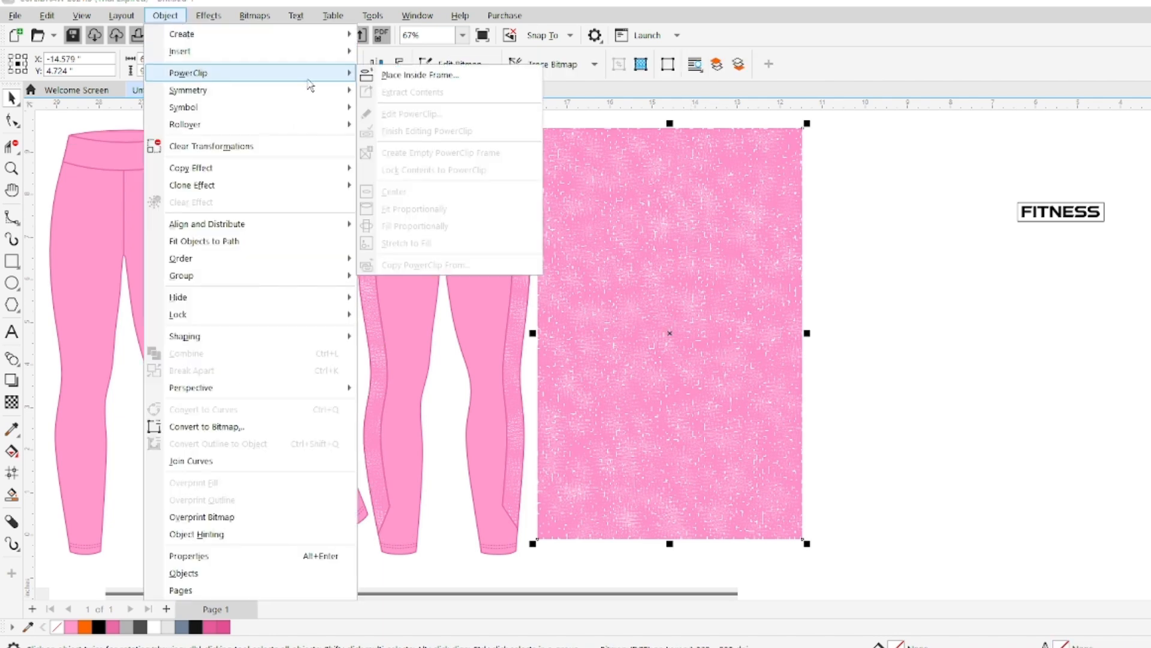
pyautogui.click(396, 73)
pyautogui.click(253, 177)
# PowerClip the pink texture bitmap into the waistband of the side-view leggings.
pyautogui.click(653, 248)
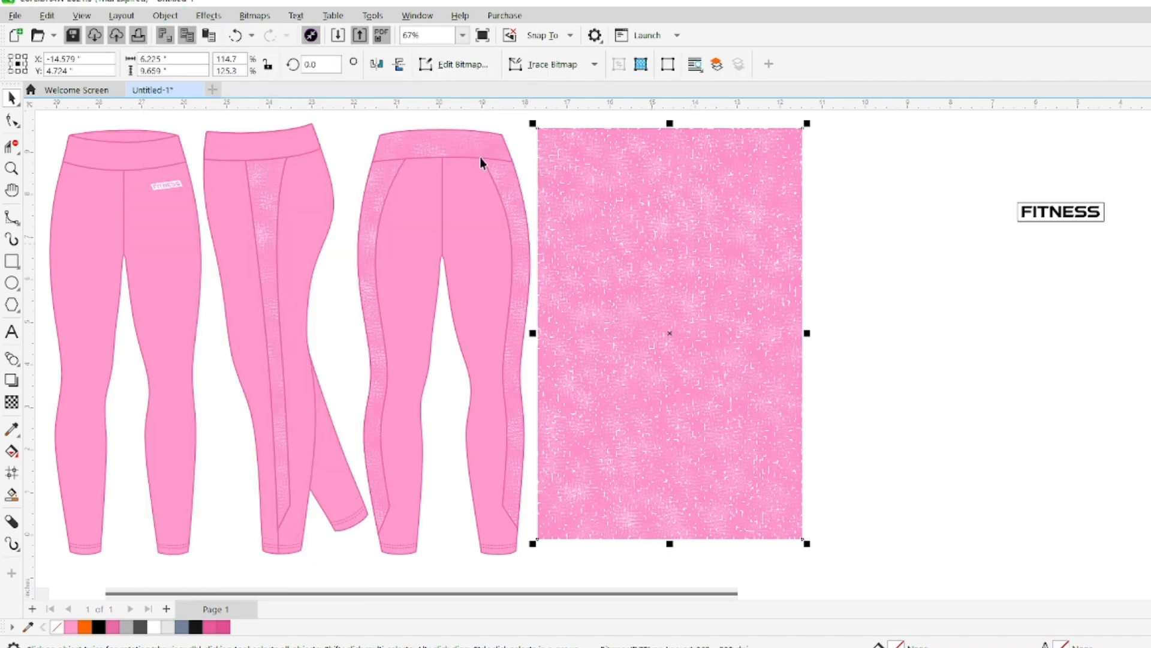
pyautogui.click(167, 15)
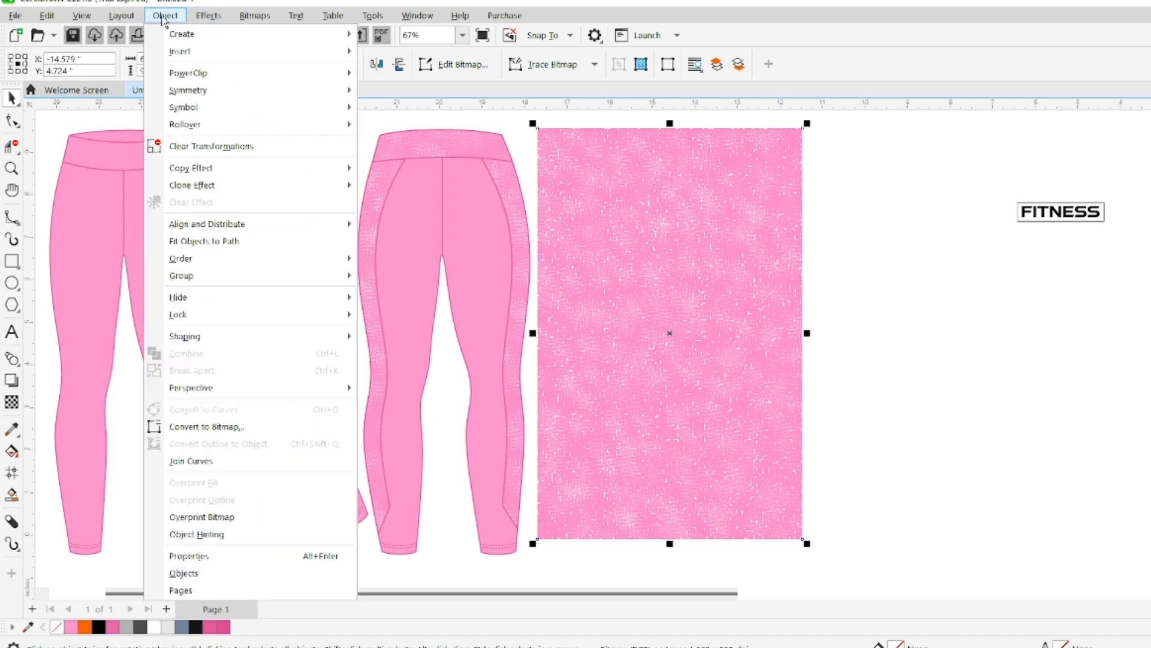
pyautogui.moveTo(189, 74)
pyautogui.click(384, 73)
pyautogui.click(294, 135)
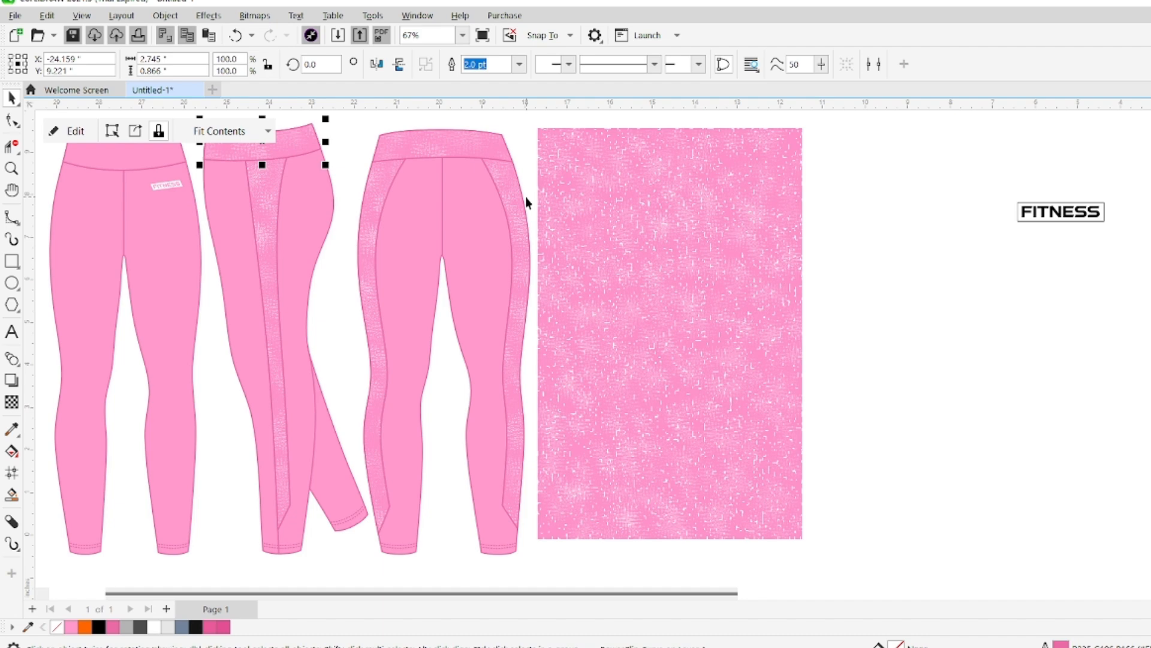
pyautogui.click(763, 239)
pyautogui.press('Delete')
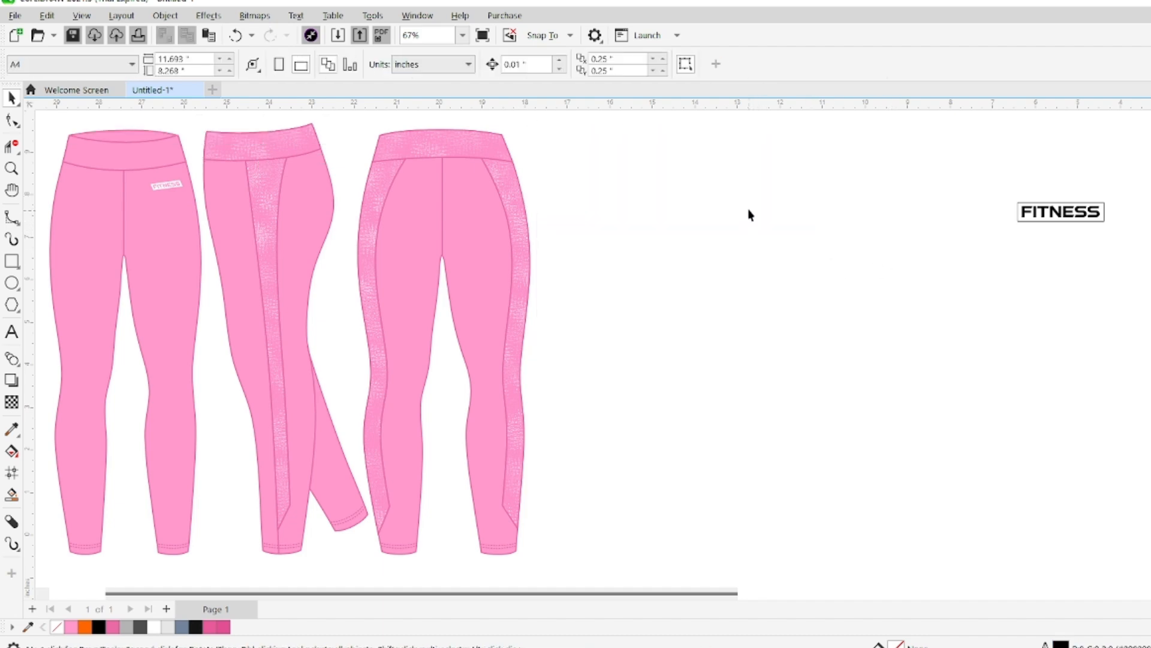
pyautogui.hotkey('ctrl', 'z')
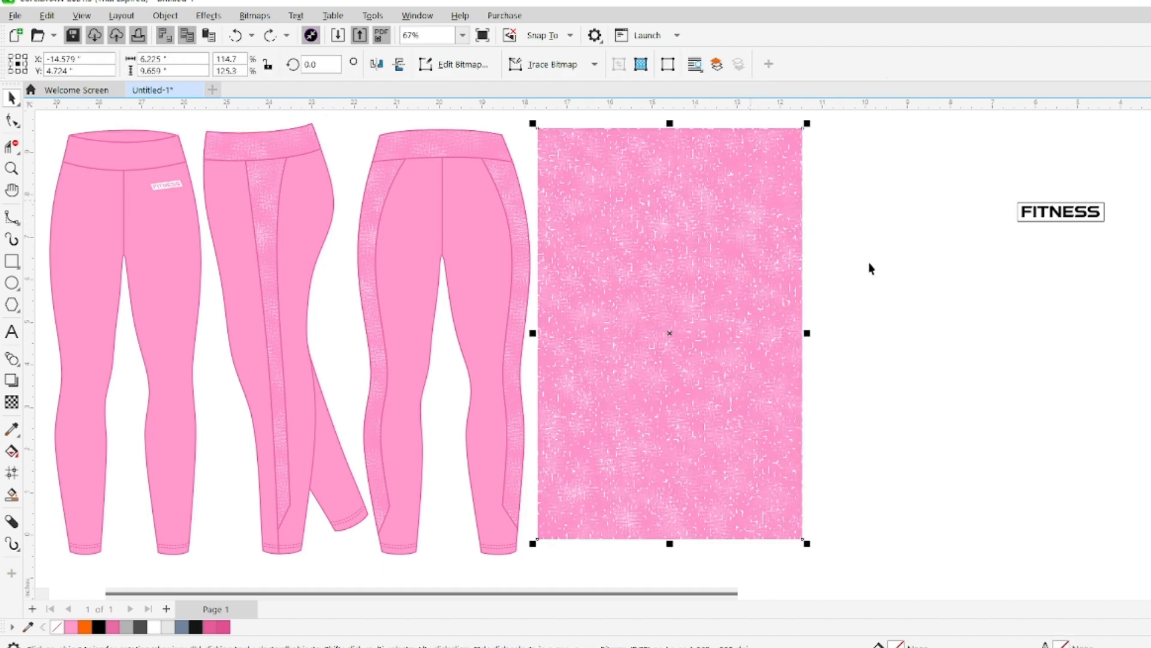
# PowerClip the pink texture bitmap into the waistband of the front-view leggings with the FITNESS label.
pyautogui.click(165, 15)
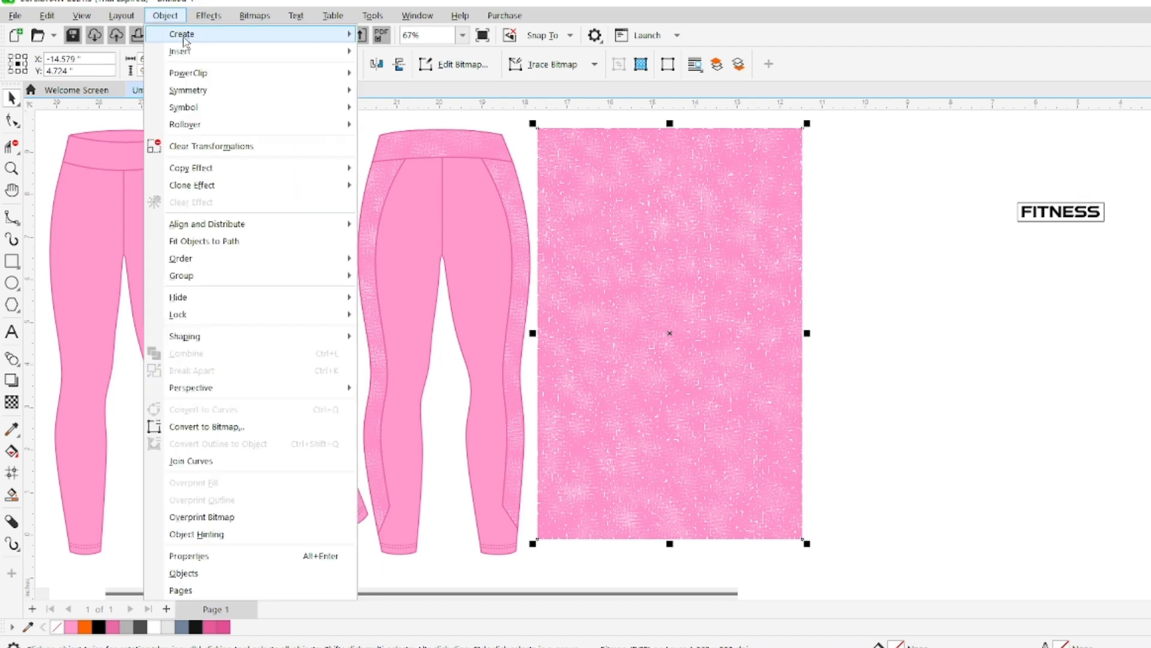
pyautogui.moveTo(212, 75)
pyautogui.click(400, 77)
pyautogui.click(123, 161)
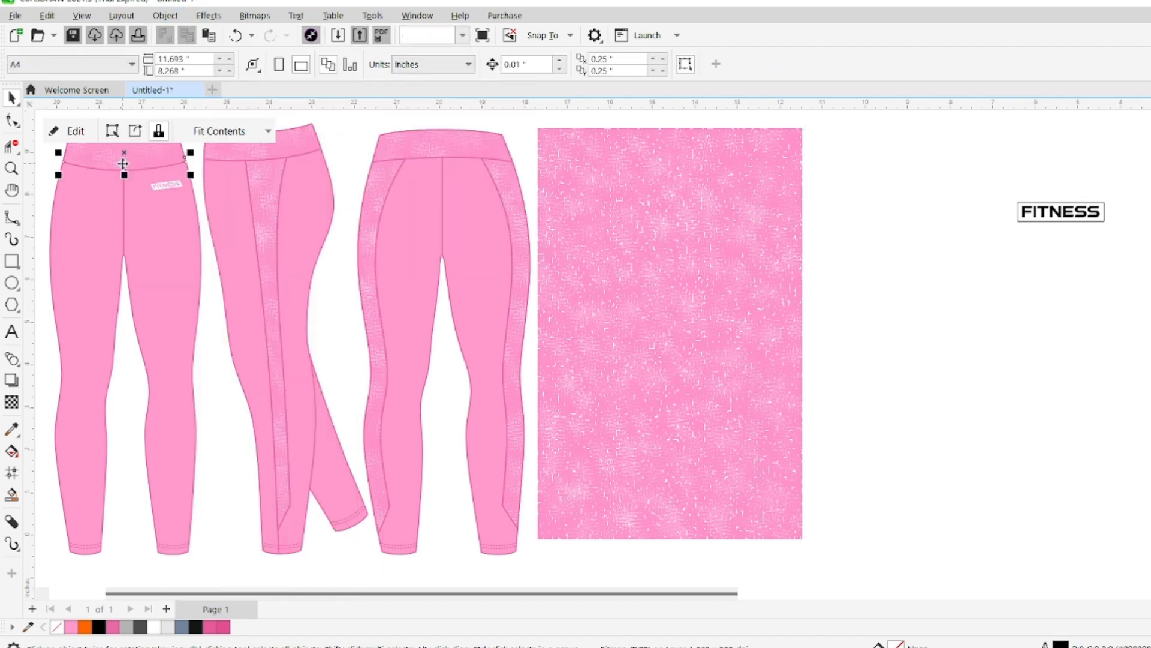
pyautogui.click(860, 282)
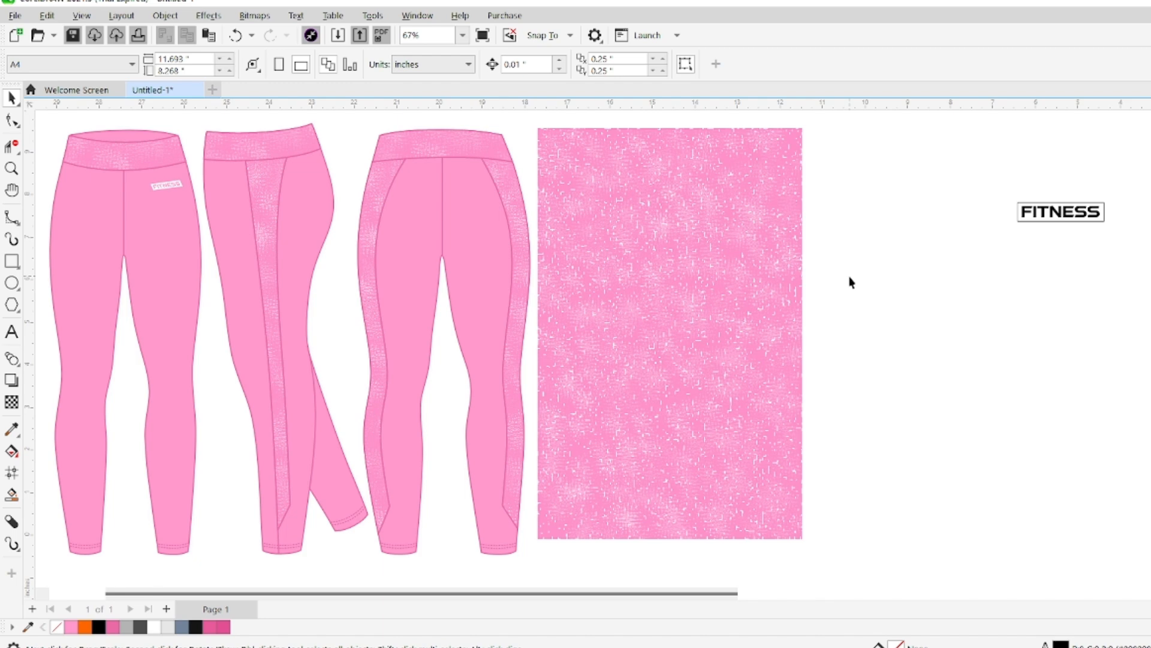
# Shift the pink texture bitmap slightly away from the leggings and PowerClip it into the whole back-view leggings shape.
pyautogui.moveTo(710, 317); pyautogui.dragTo(729, 319)
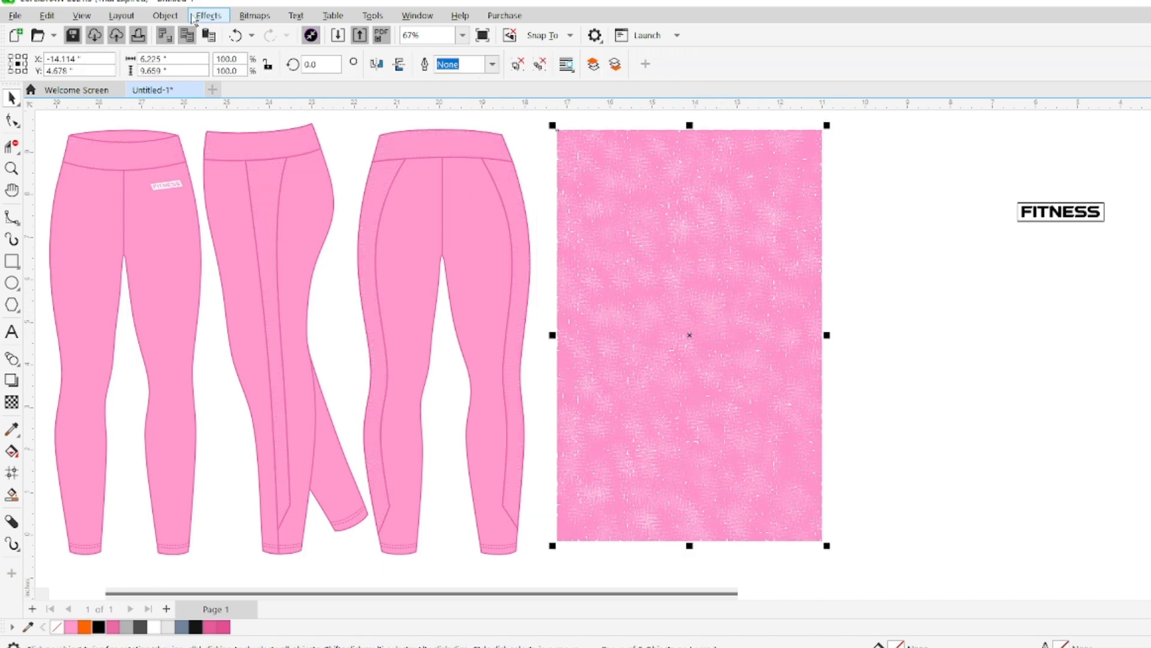
pyautogui.click(165, 15)
pyautogui.click(165, 15)
pyautogui.click(165, 15)
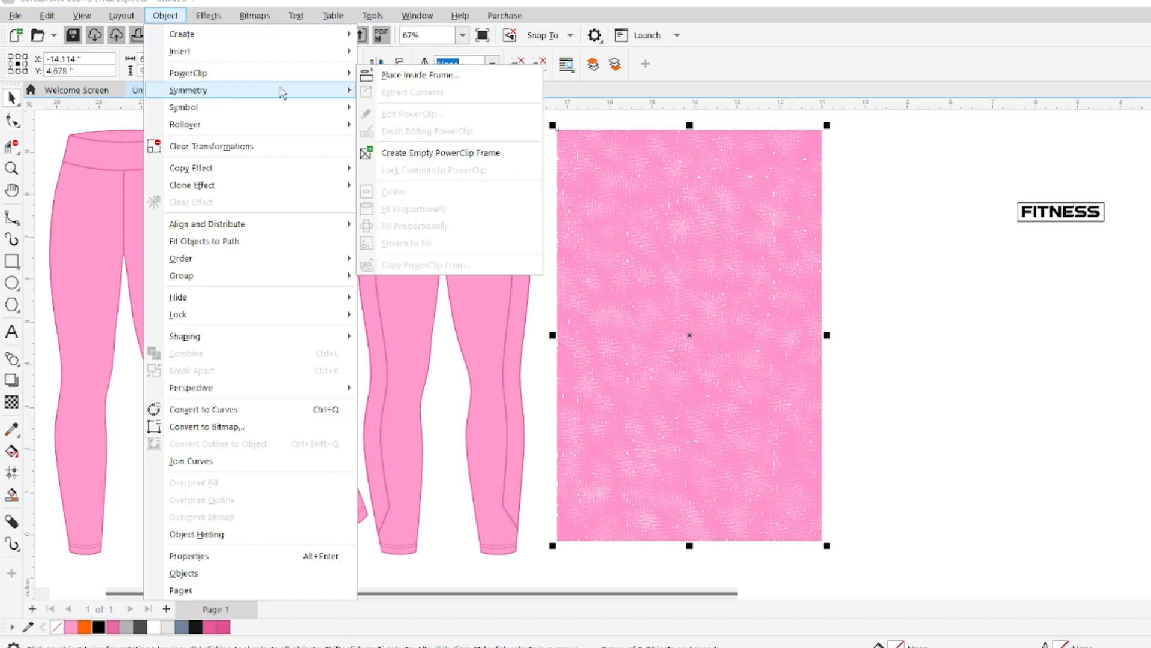
pyautogui.press('Escape')
pyautogui.press('Escape')
pyautogui.press('Escape')
pyautogui.click(841, 361)
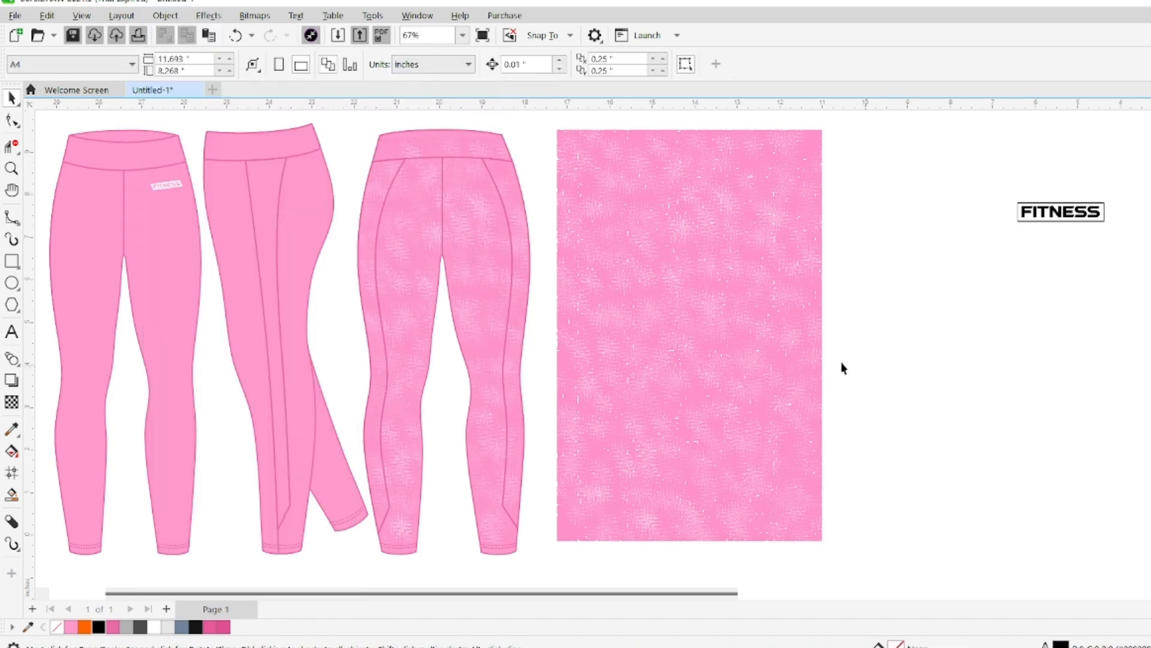
# PowerClip the pink texture bitmap into the whole side-view leggings shape.
pyautogui.click(741, 308)
pyautogui.click(166, 16)
pyautogui.moveTo(334, 72)
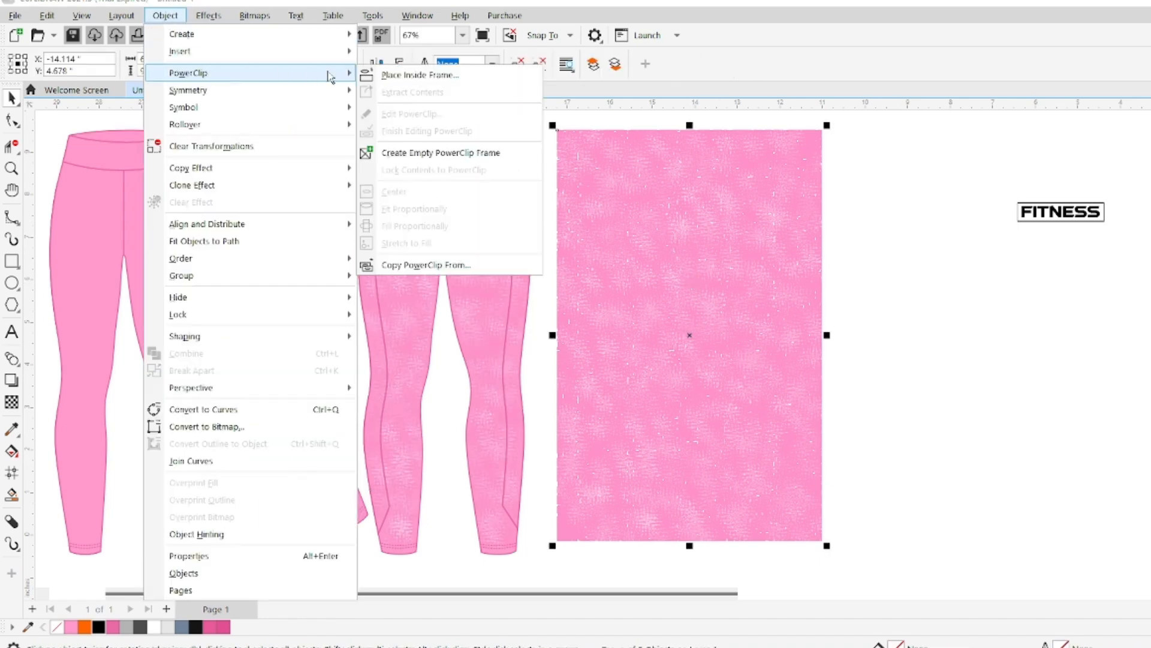
pyautogui.click(396, 73)
pyautogui.click(319, 187)
# PowerClip the pink texture bitmap into the leg shape of the front-view leggings with the FITNESS label.
pyautogui.click(779, 318)
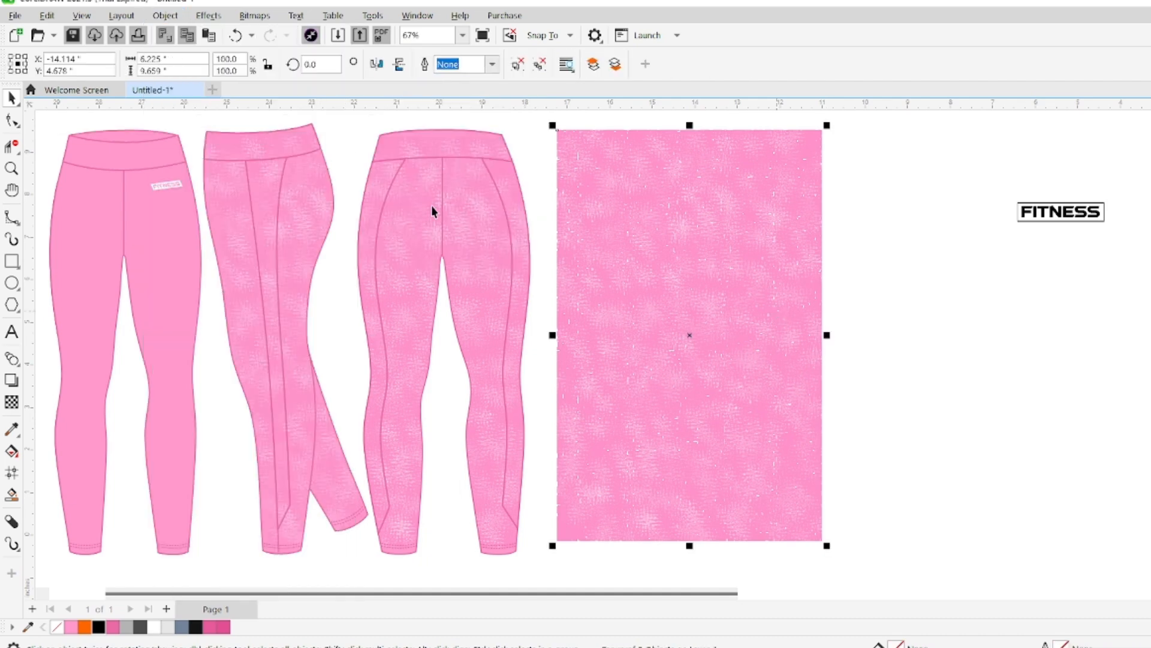
pyautogui.click(165, 16)
pyautogui.moveTo(348, 72)
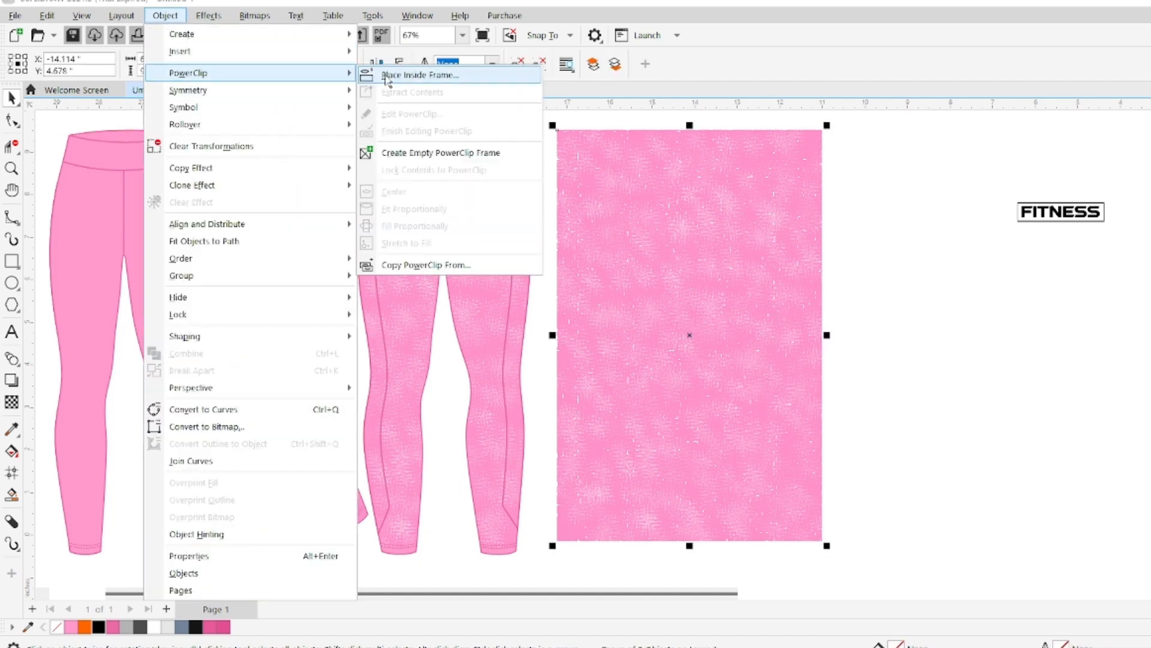
pyautogui.click(462, 73)
pyautogui.click(163, 229)
pyautogui.click(862, 312)
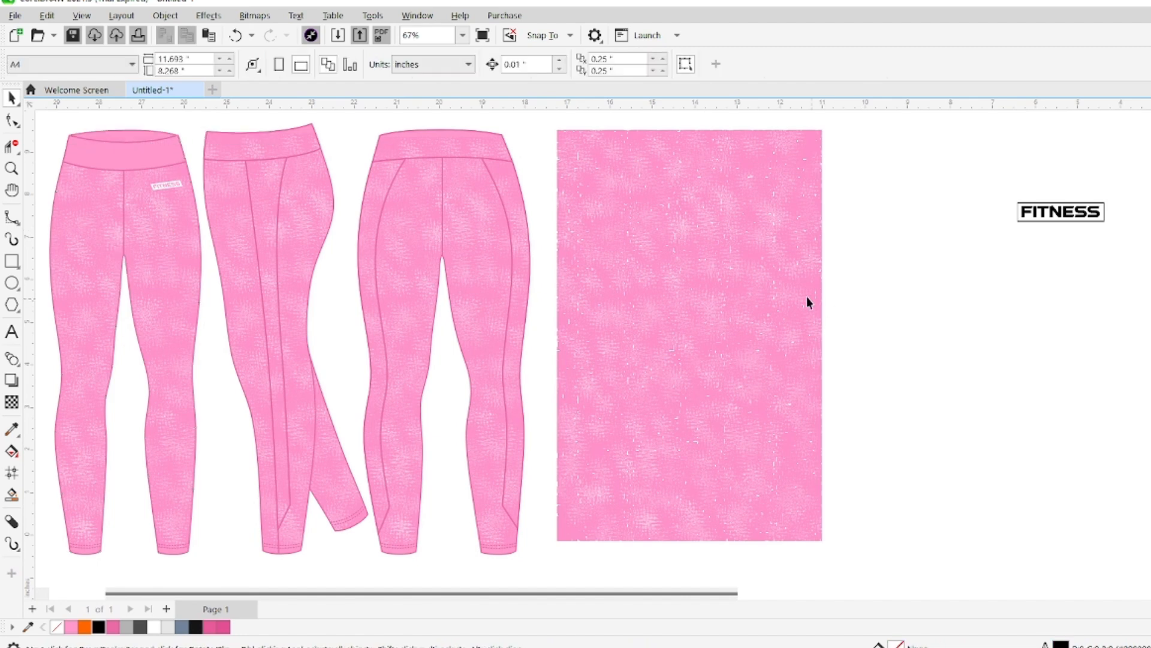
# PowerClip the pink texture bitmap into the plain waistband of the front-view leggings.
pyautogui.click(753, 277)
pyautogui.click(165, 16)
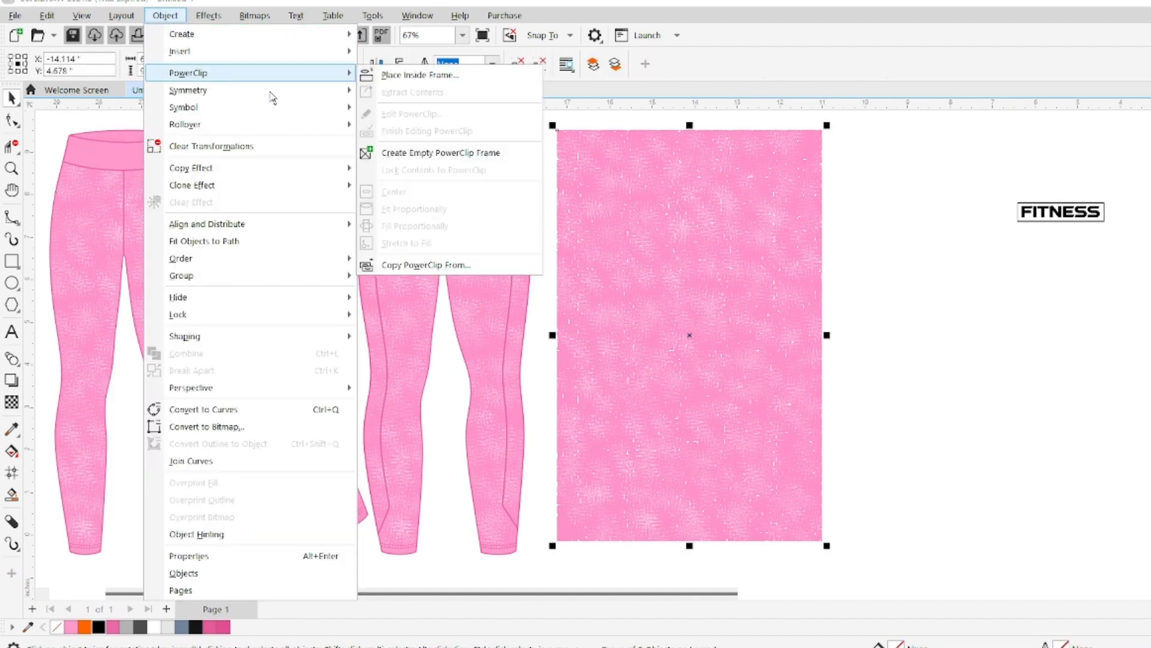
pyautogui.click(855, 313)
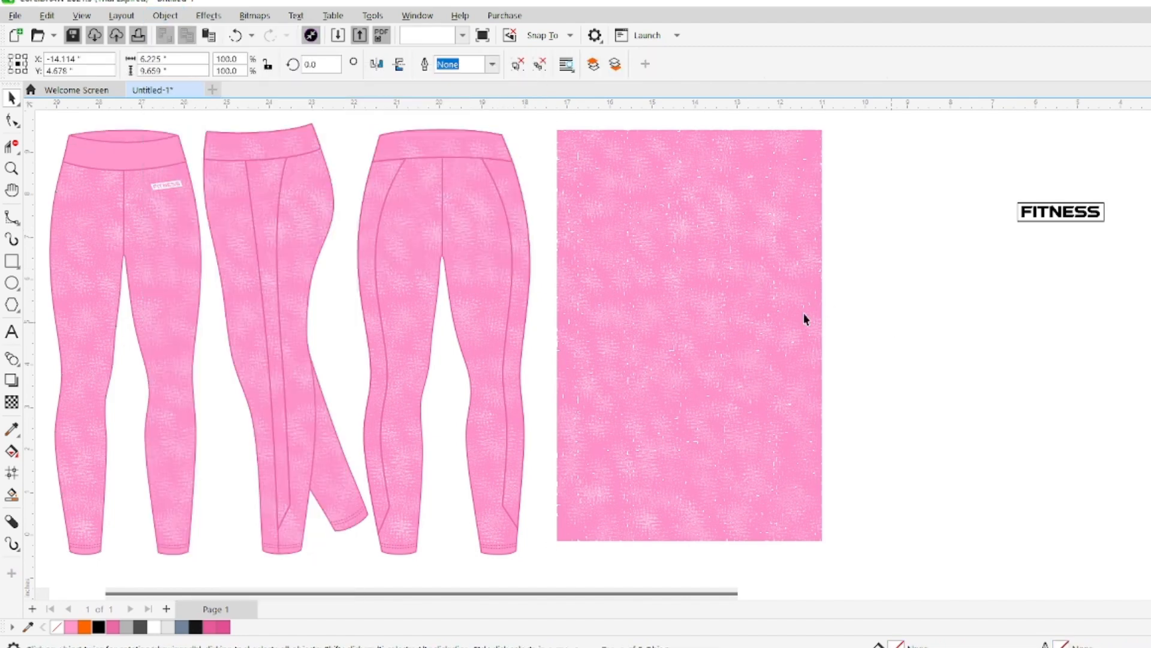
pyautogui.click(160, 151)
pyautogui.press('Escape')
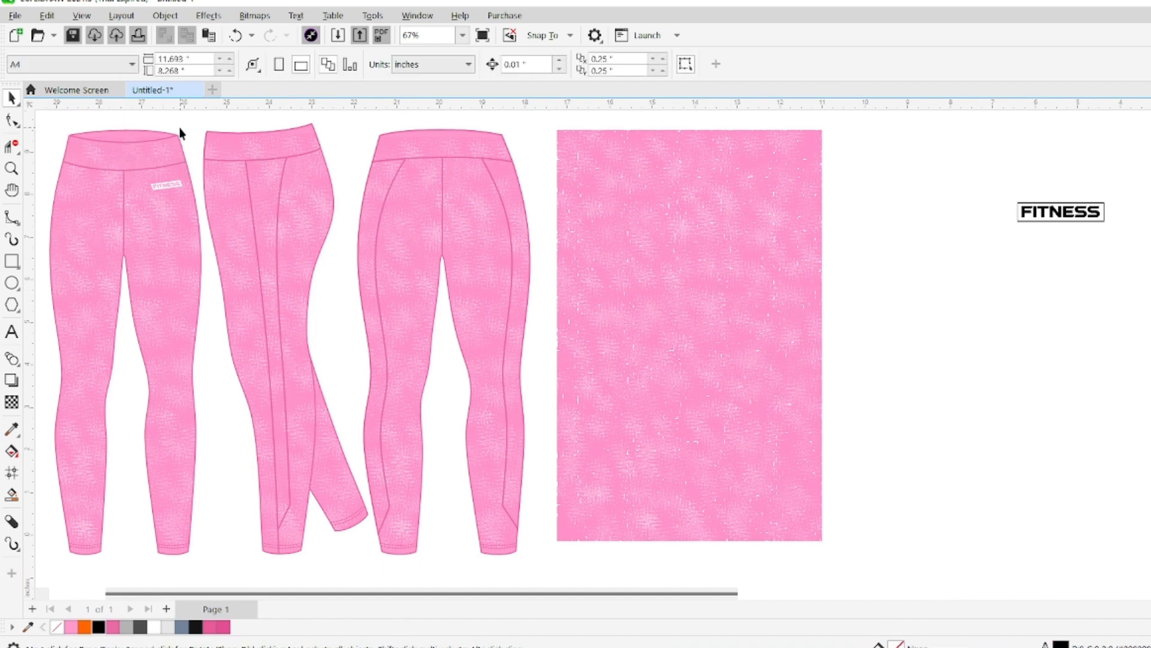
# Remove the outline of the three waistbands and reapply it in pink R235 G106 B166.
pyautogui.moveTo(531, 178); pyautogui.dragTo(531, 178)
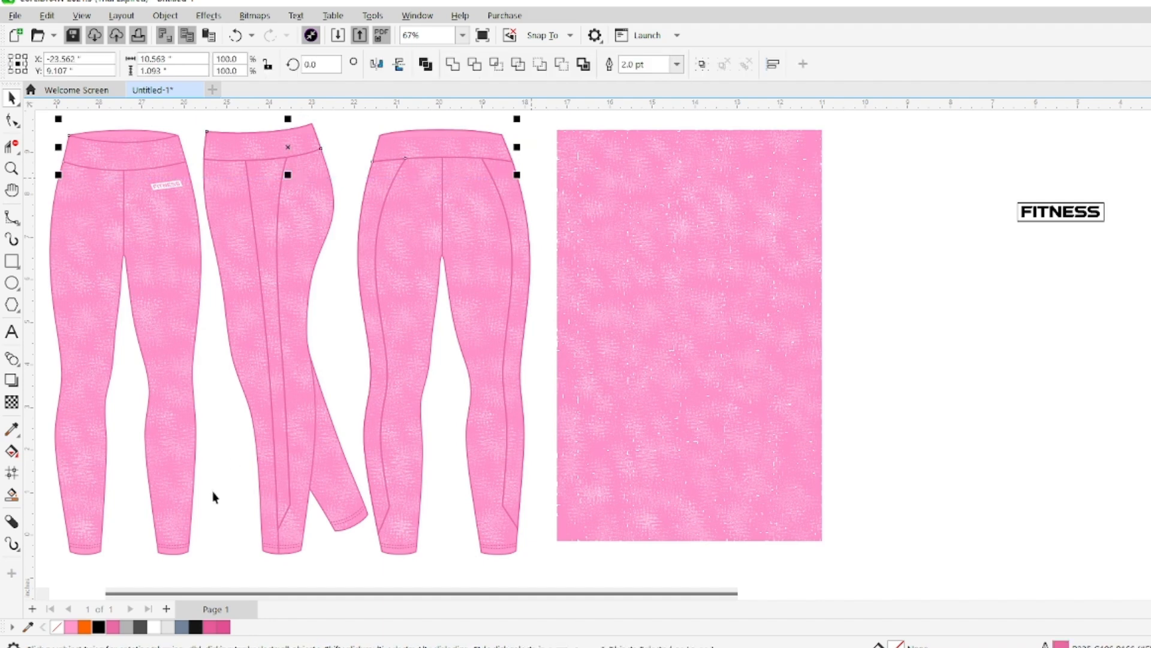
pyautogui.rightClick(57, 627)
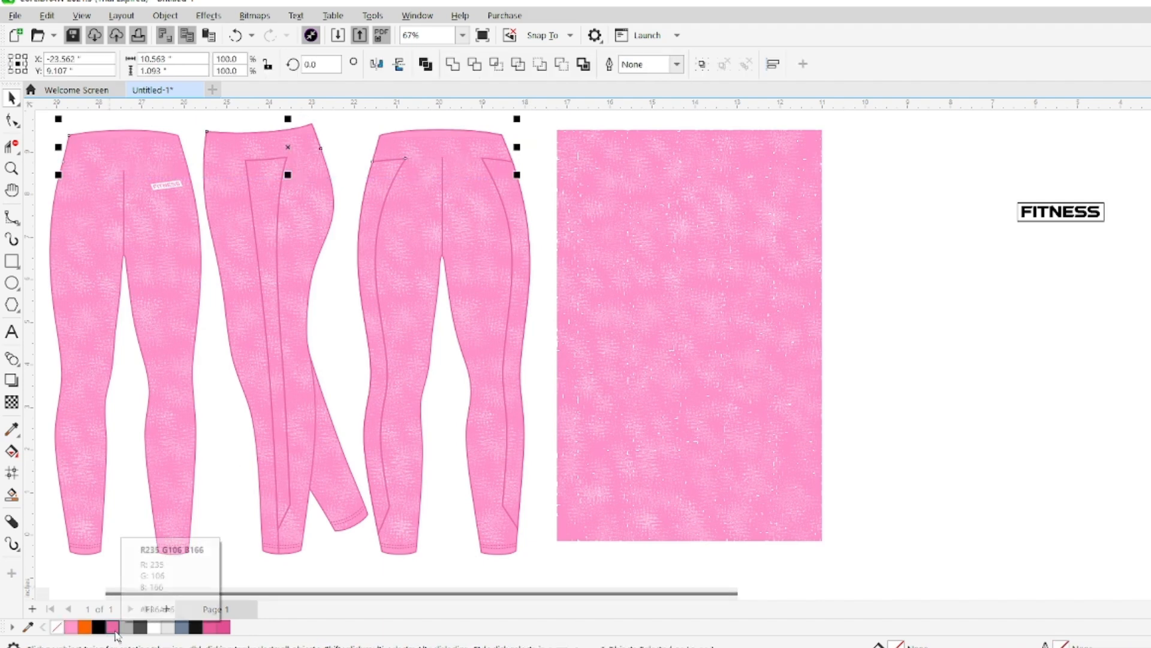
pyautogui.press('Escape')
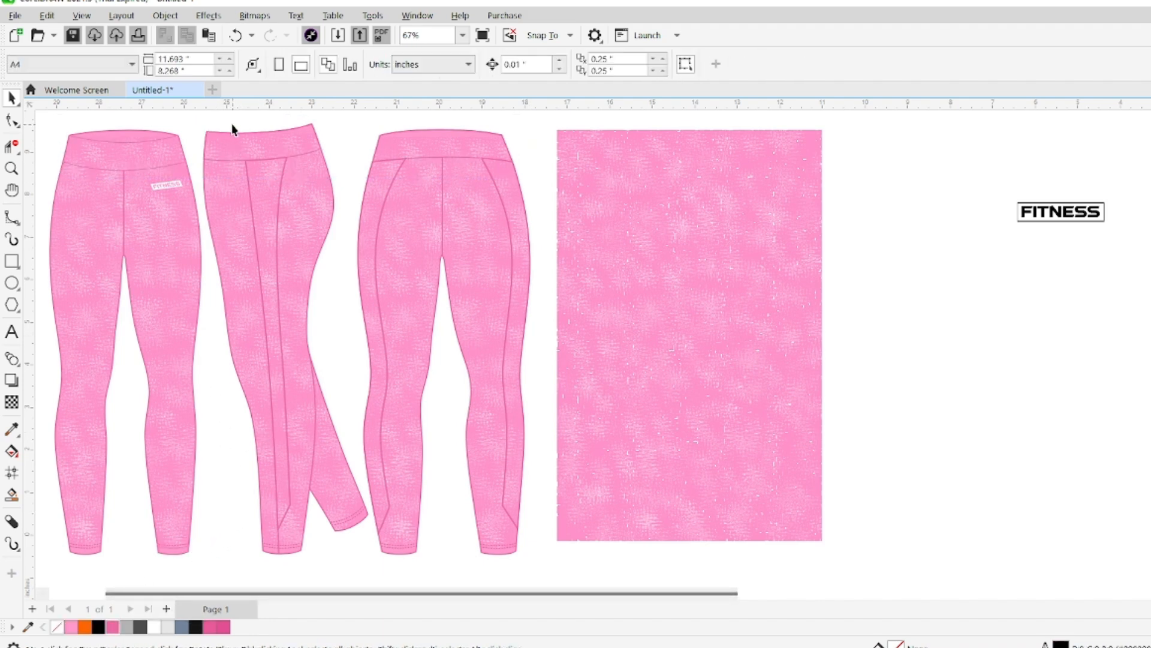
# Reapply a 0.567 pt pink outline to the side-view panel seams, and undo the outline changes back to the waistband selection.
pyautogui.moveTo(231, 124); pyautogui.dragTo(318, 500)
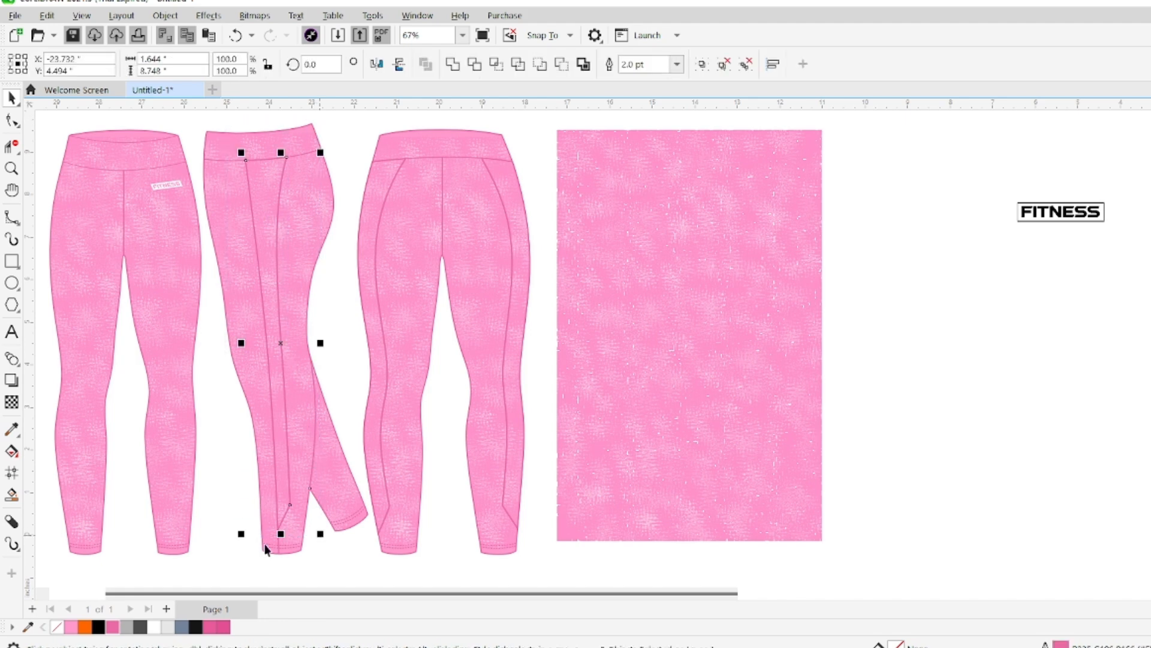
pyautogui.rightClick(57, 628)
pyautogui.rightClick(111, 627)
pyautogui.click(227, 503)
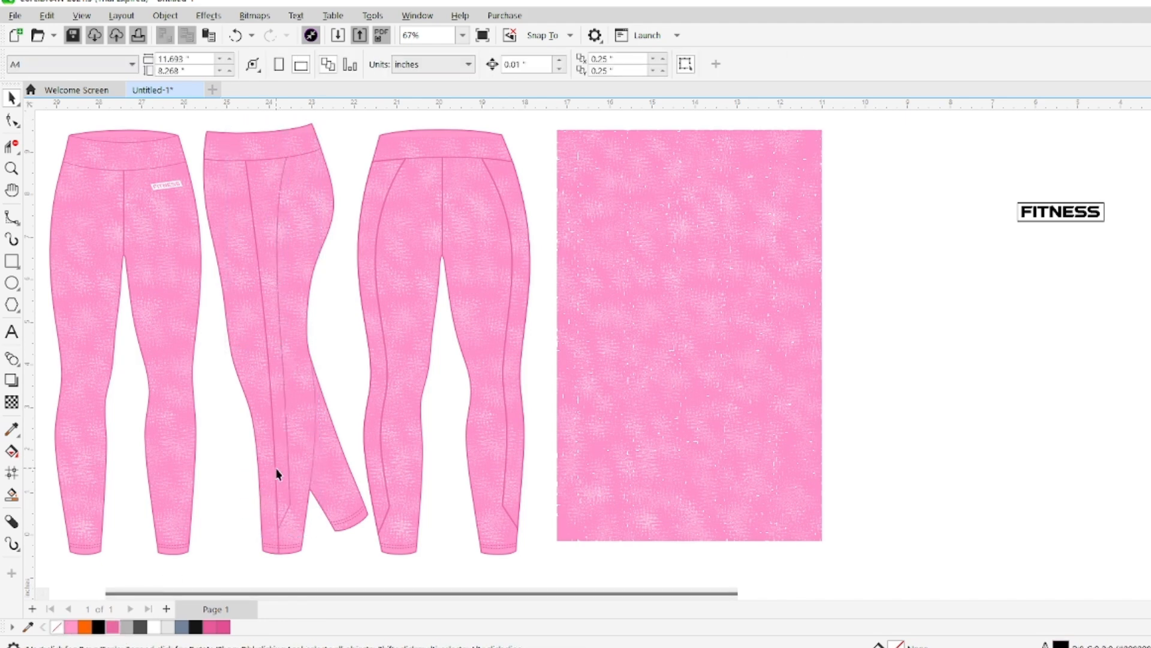
pyautogui.click(277, 471)
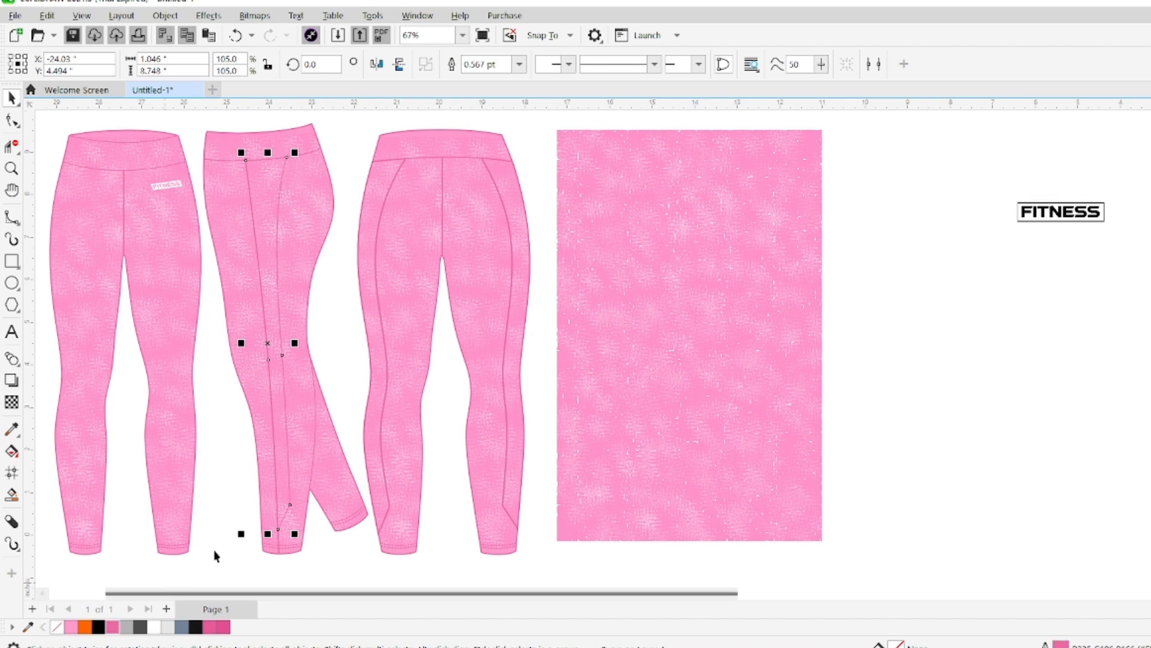
pyautogui.click(908, 414)
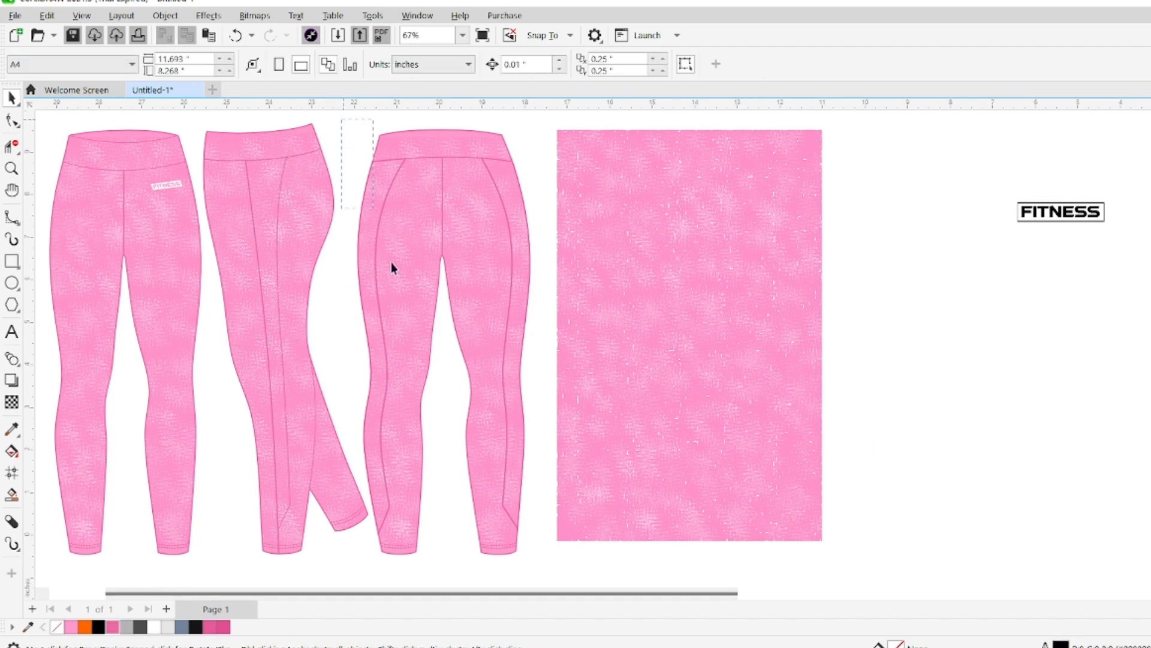
pyautogui.click(254, 225)
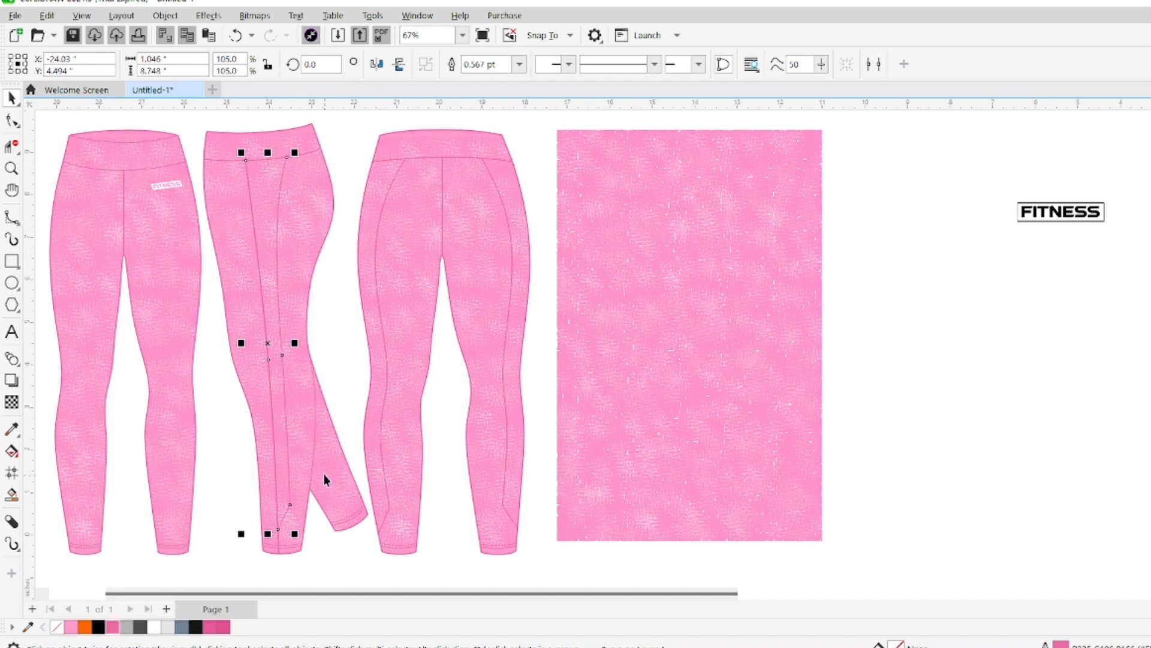
pyautogui.hotkey('ctrl', 'z')
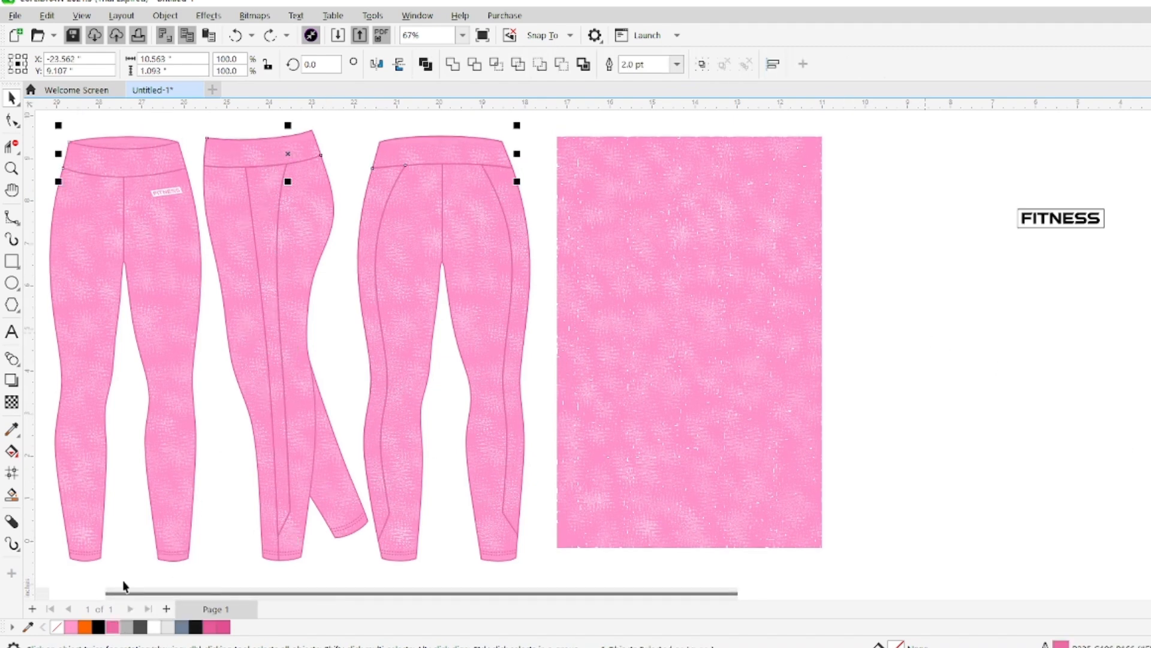
# Replace the outlines of the waistbands and the side-view panel seams with 0.567 pt outlines in pink R235 G106 B166.
pyautogui.rightClick(61, 624)
pyautogui.rightClick(114, 627)
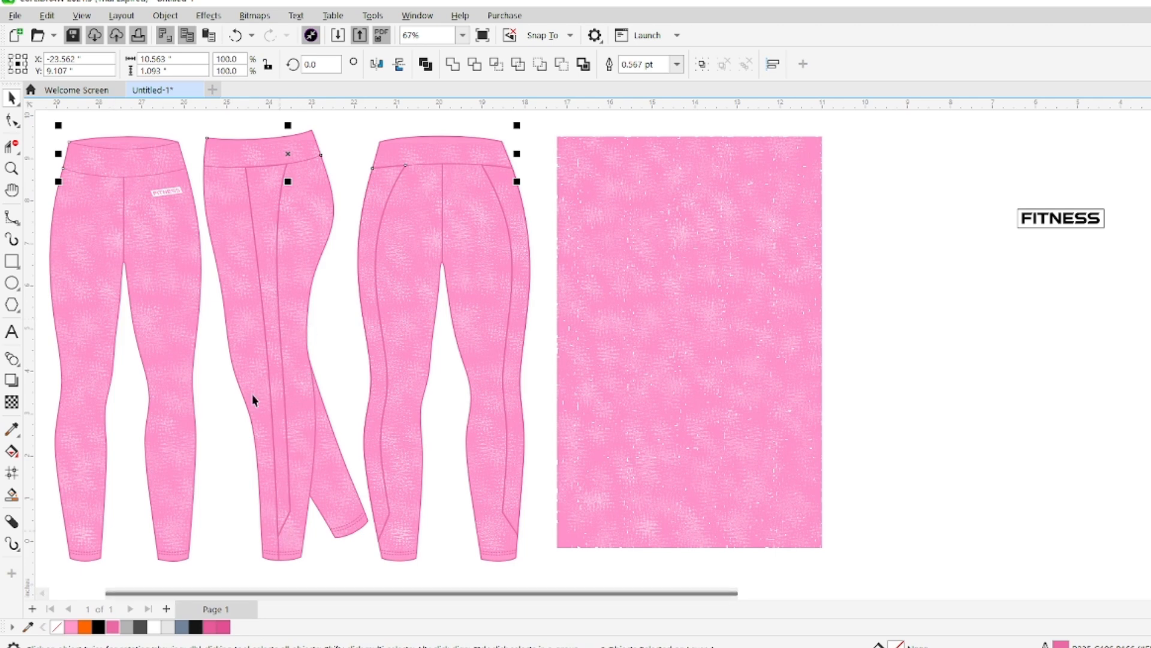
pyautogui.moveTo(220, 131); pyautogui.dragTo(321, 483)
pyautogui.moveTo(333, 540); pyautogui.dragTo(334, 543)
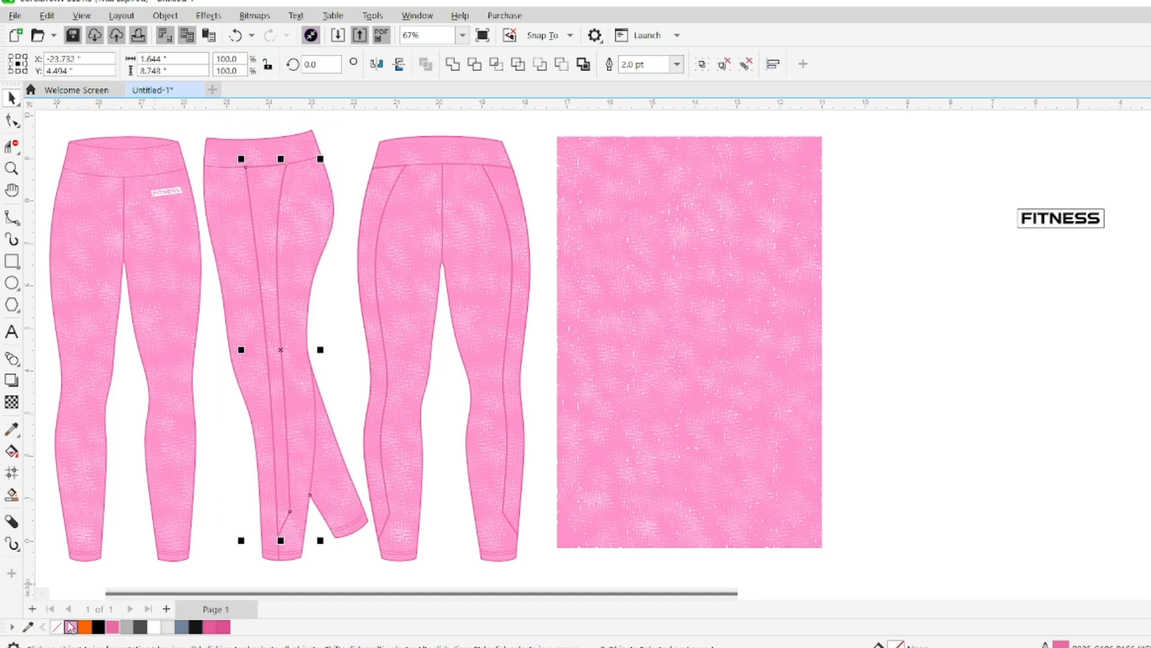
pyautogui.rightClick(58, 626)
pyautogui.rightClick(113, 626)
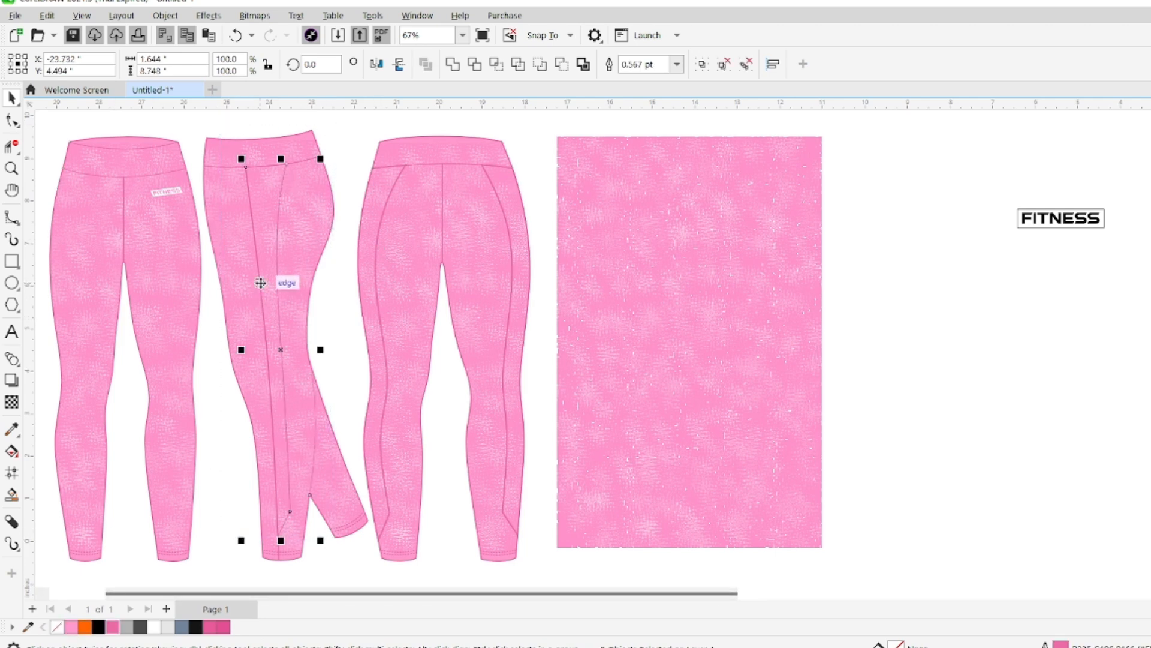
pyautogui.click(226, 470)
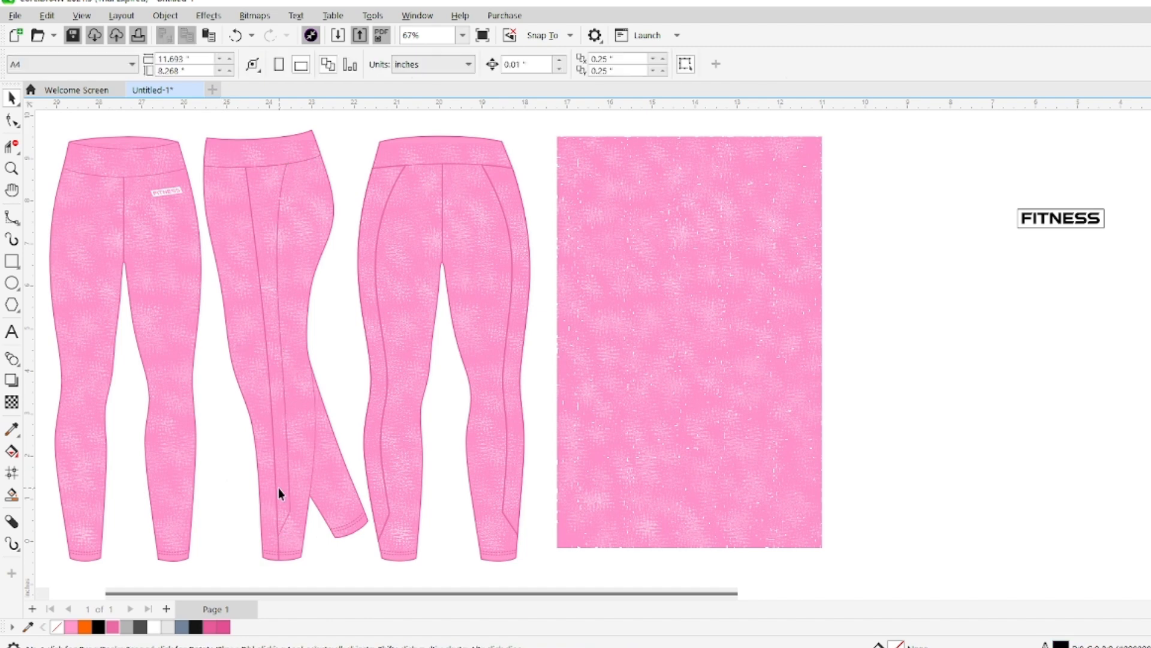
# Replace the outline of the remaining long seam on the side-view leggings with the same thin pink outline.
pyautogui.click(273, 456)
pyautogui.click(332, 560)
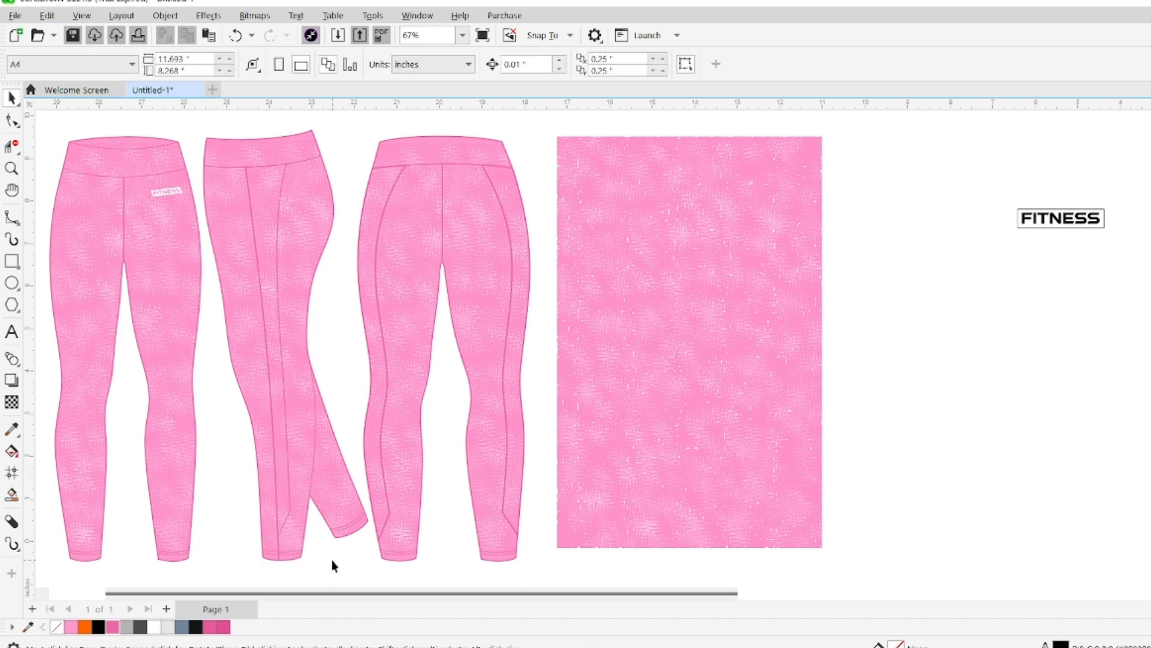
pyautogui.click(278, 539)
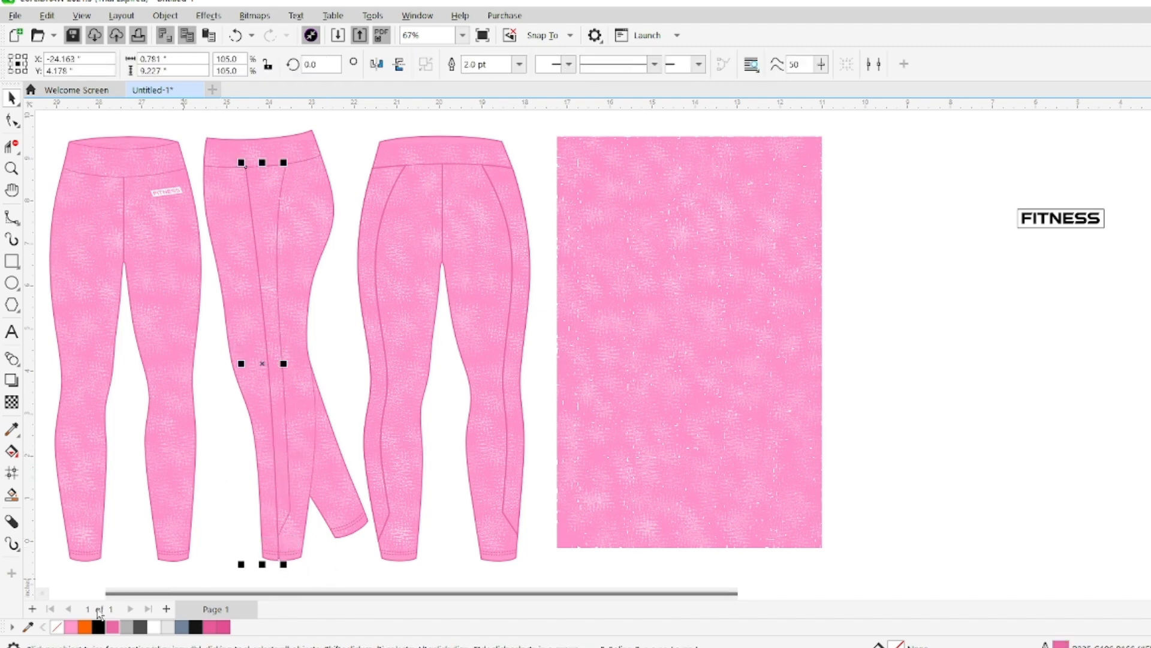
pyautogui.click(339, 568)
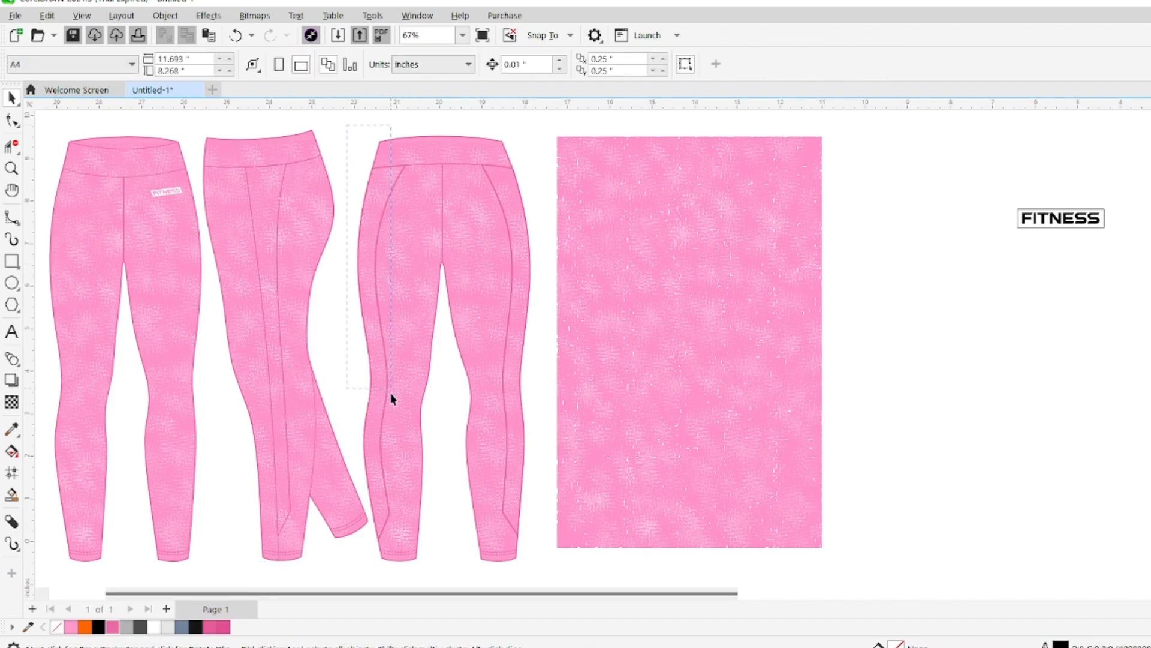
# Replace the outlines of both side panels on the back-view leggings with 0.567 pt pink outlines.
pyautogui.click(415, 535)
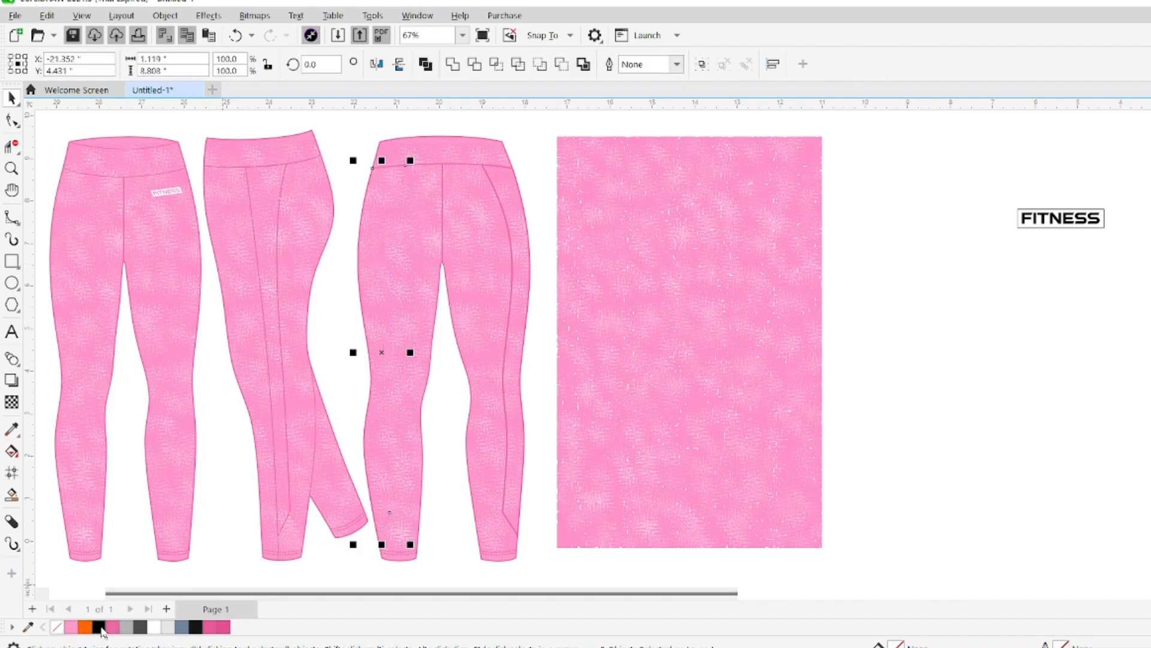
pyautogui.click(461, 537)
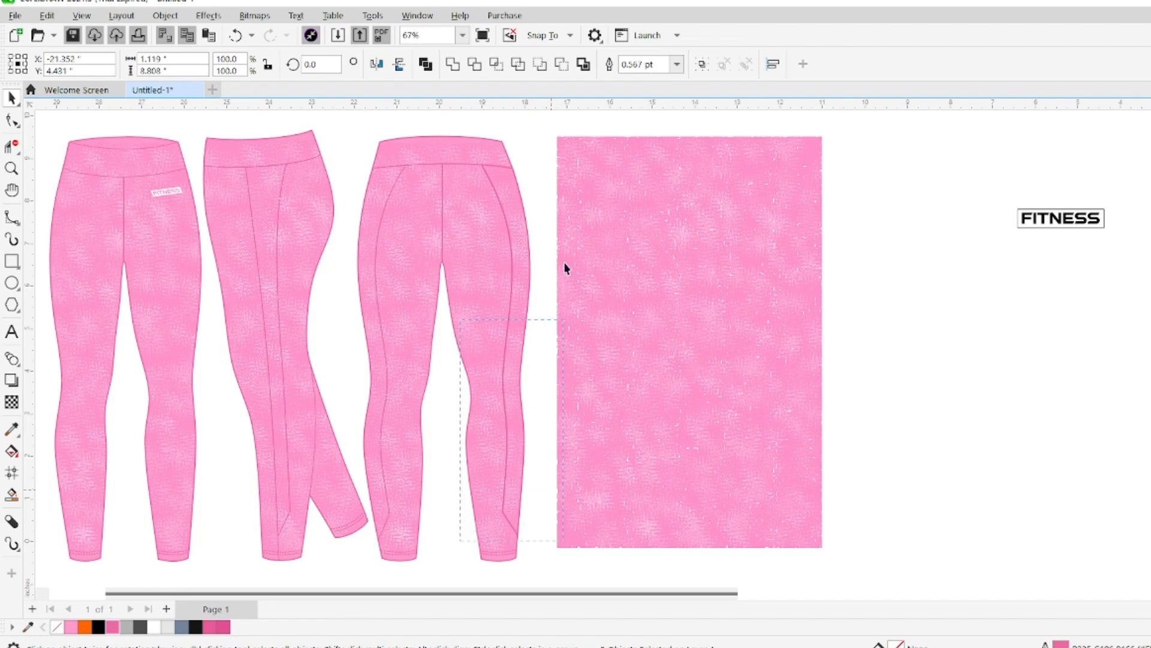
pyautogui.click(503, 209)
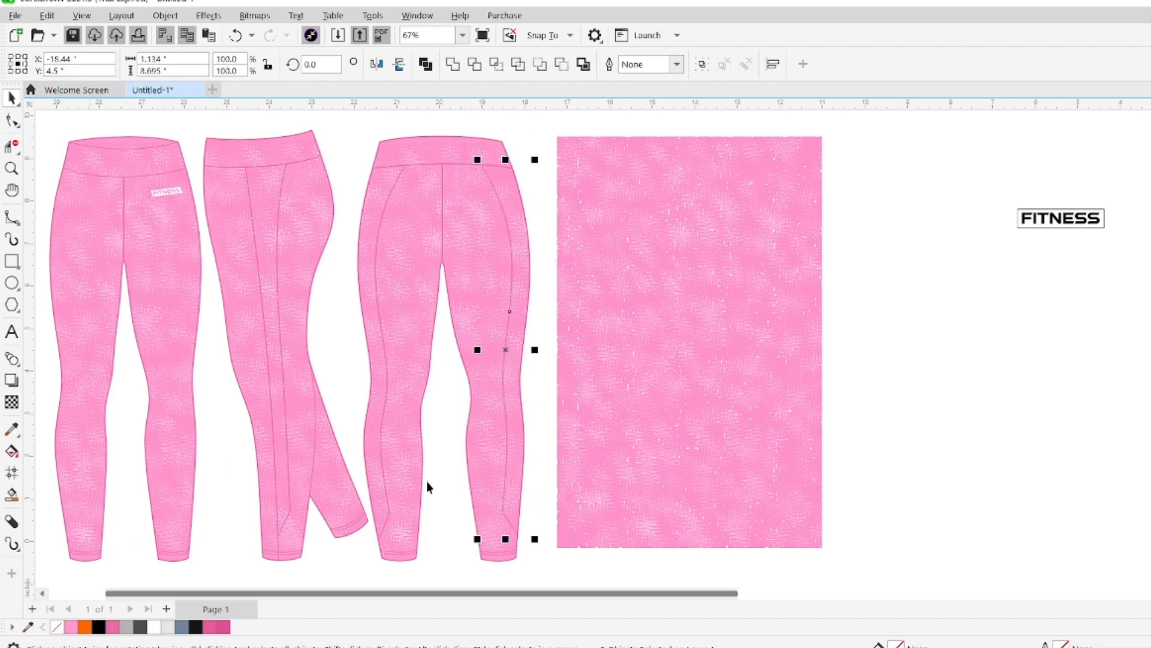
pyautogui.click(890, 311)
# Replace the outer outlines of the front-, side- and back-view leggings shapes with thin pink outlines.
pyautogui.click(119, 428)
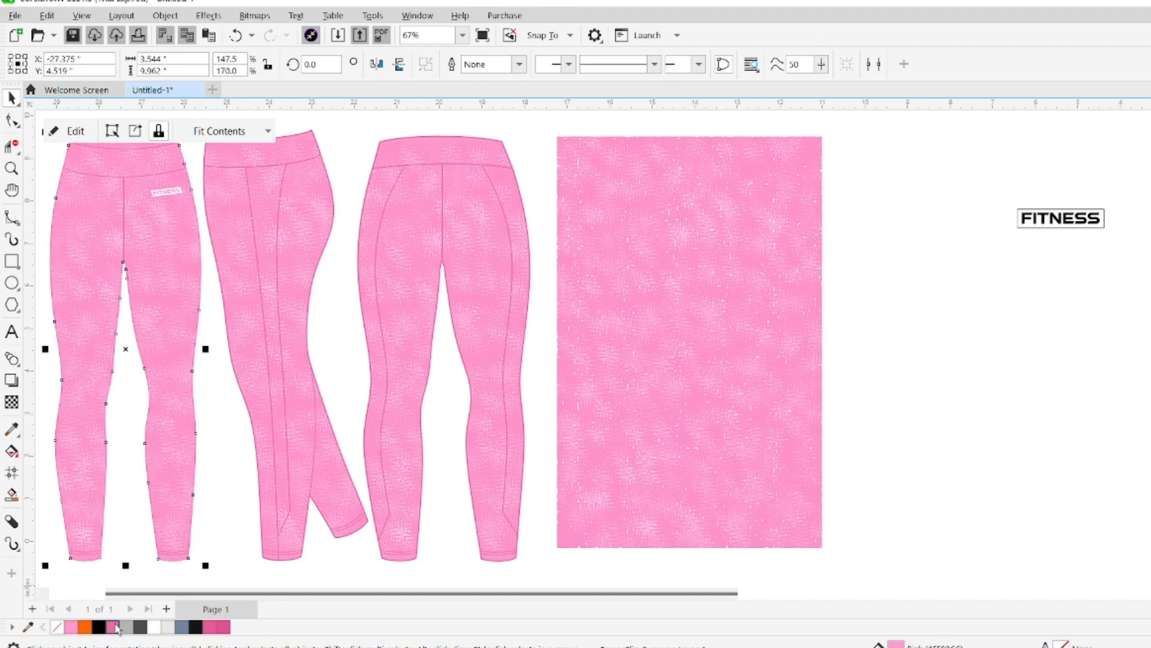
pyautogui.click(240, 517)
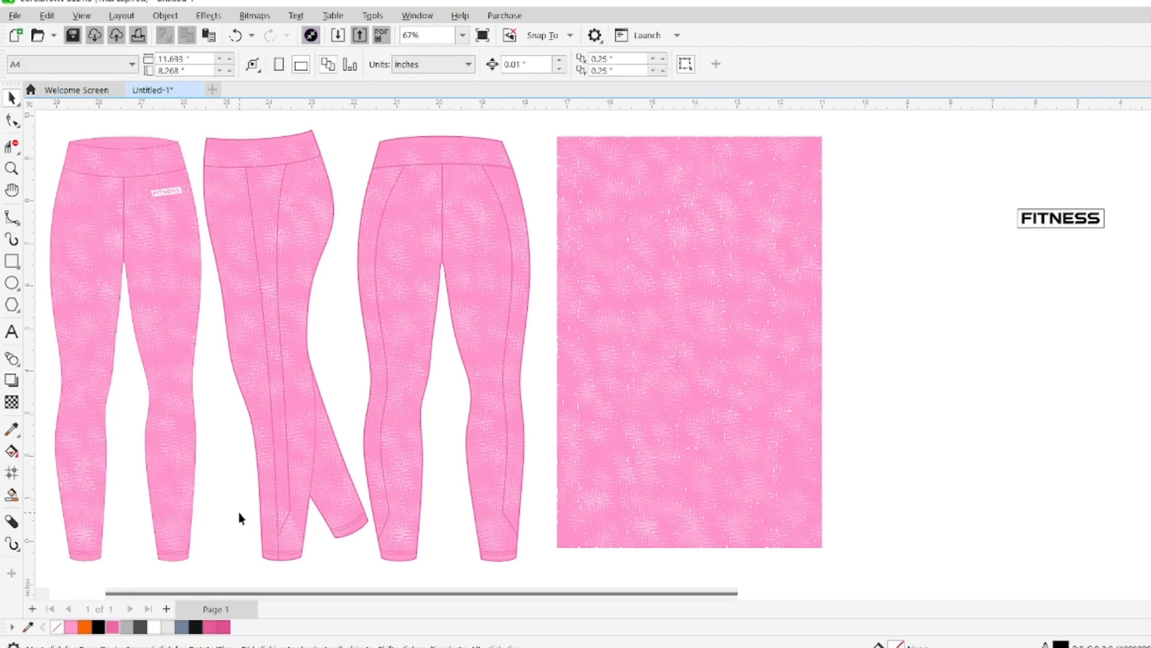
pyautogui.click(220, 267)
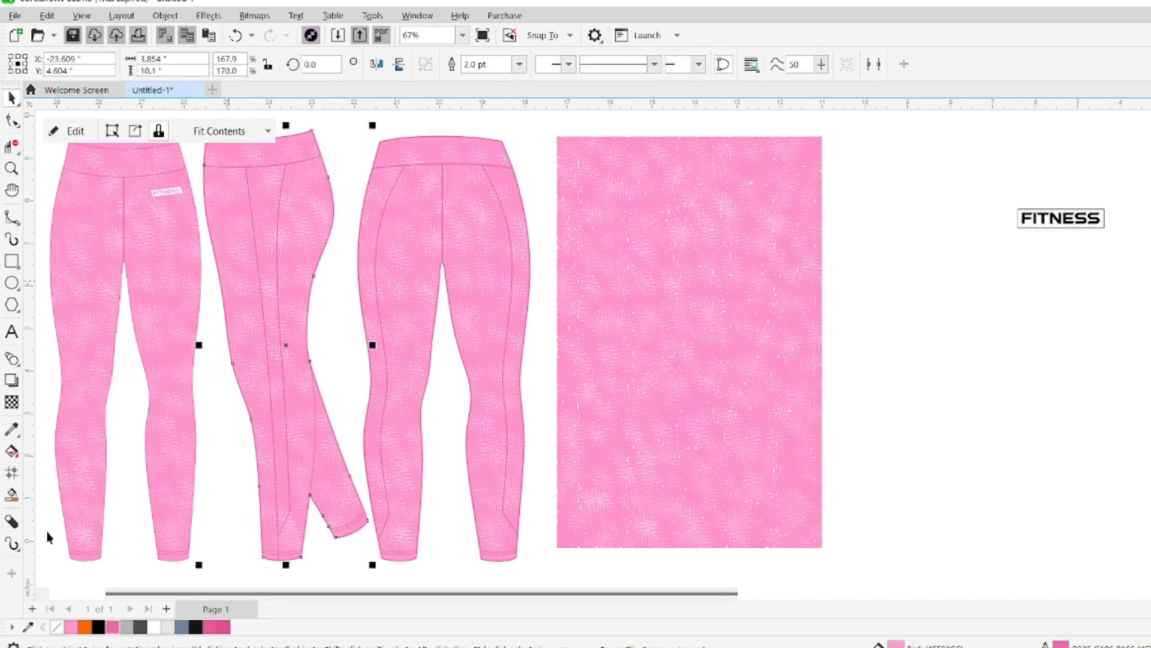
pyautogui.click(416, 279)
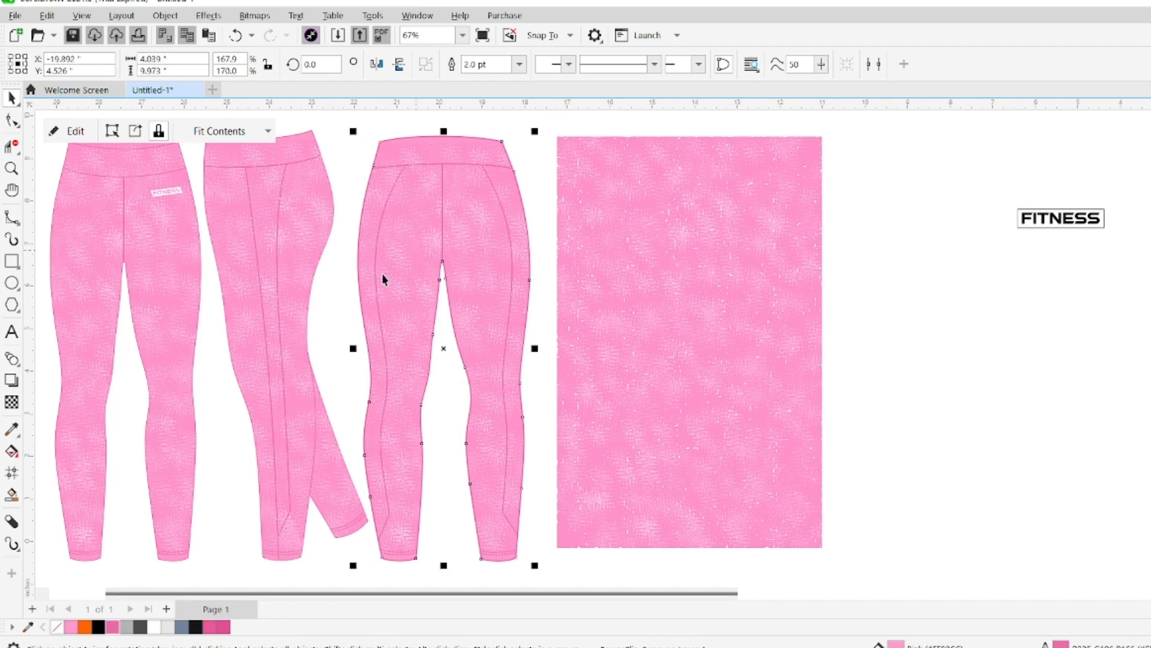
pyautogui.rightClick(114, 627)
pyautogui.click(845, 335)
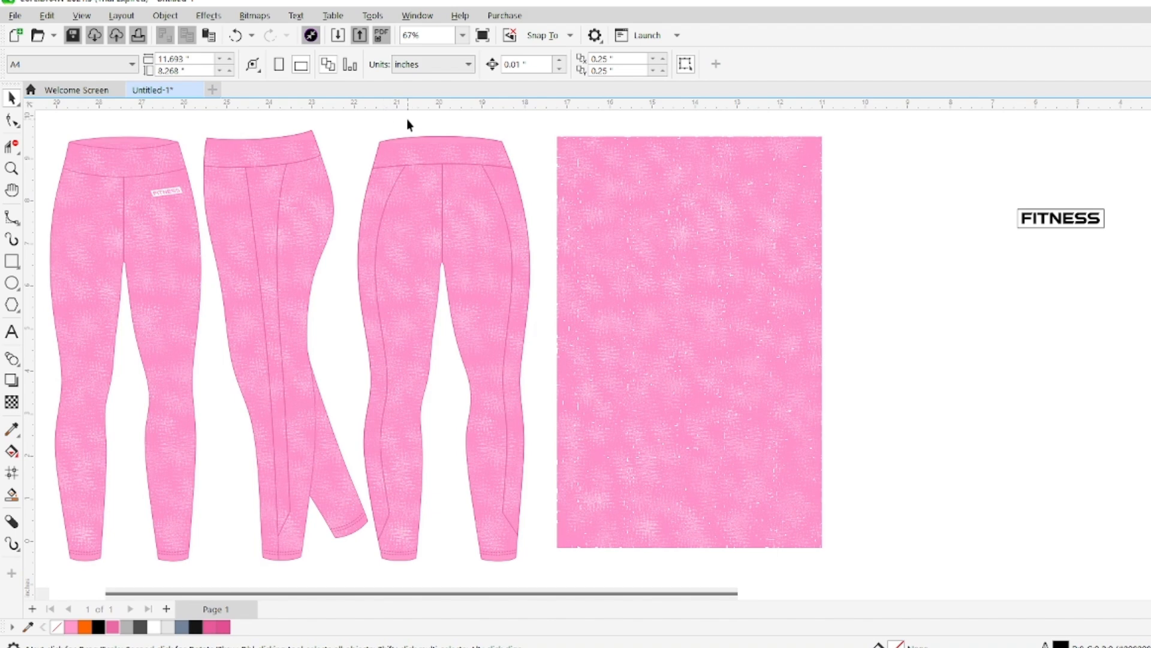
# Replace the outlines of the vertical centre seams on the back- and front-view leggings with thin pink outlines.
pyautogui.moveTo(466, 283); pyautogui.dragTo(466, 284)
pyautogui.rightClick(59, 626)
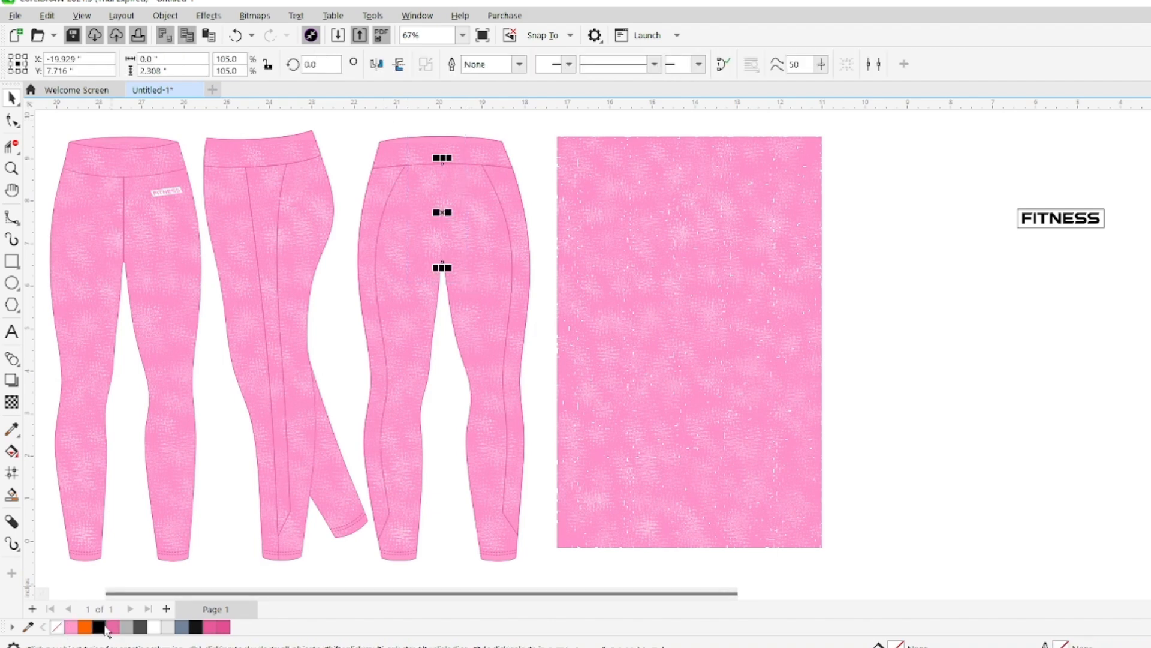
pyautogui.rightClick(112, 628)
pyautogui.click(124, 258)
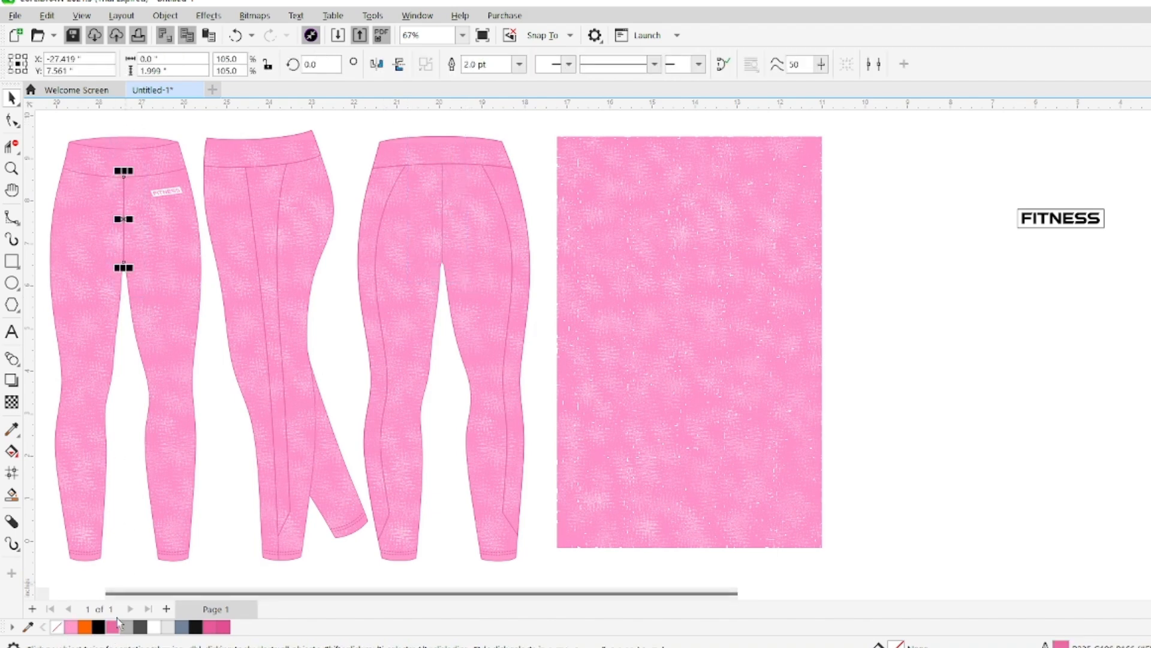
pyautogui.rightClick(57, 626)
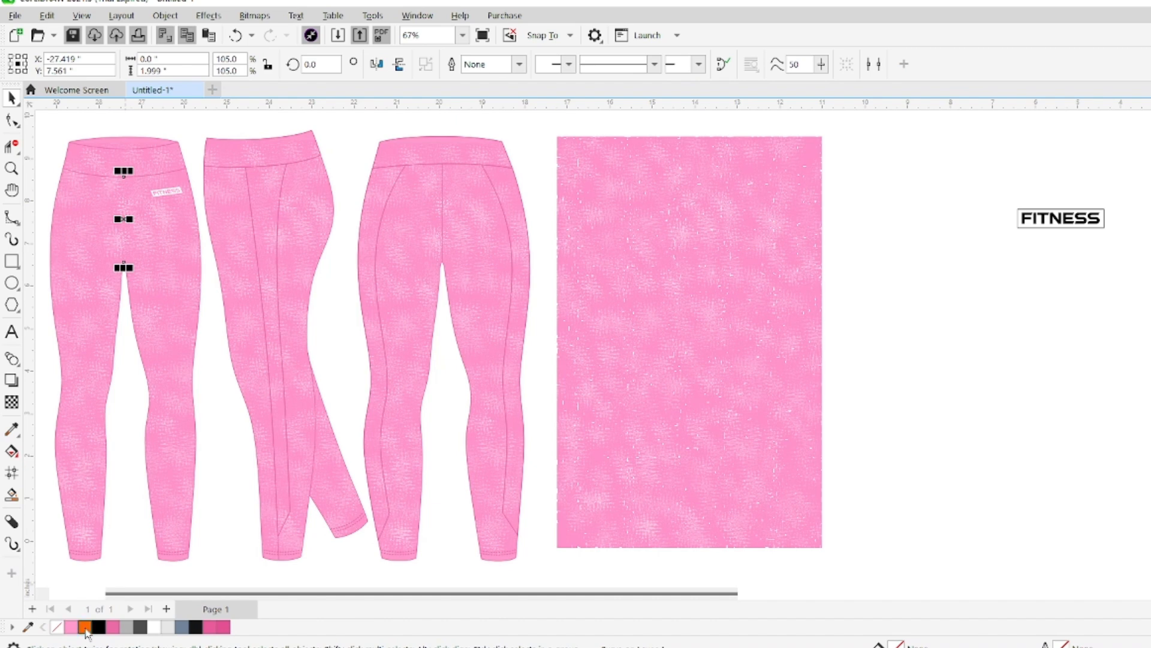
pyautogui.click(886, 358)
# Edit the front-view leggings' PowerClip and stretch the pink pattern vertically to cover the shape from waistband to hems.
pyautogui.click(179, 270)
pyautogui.click(71, 131)
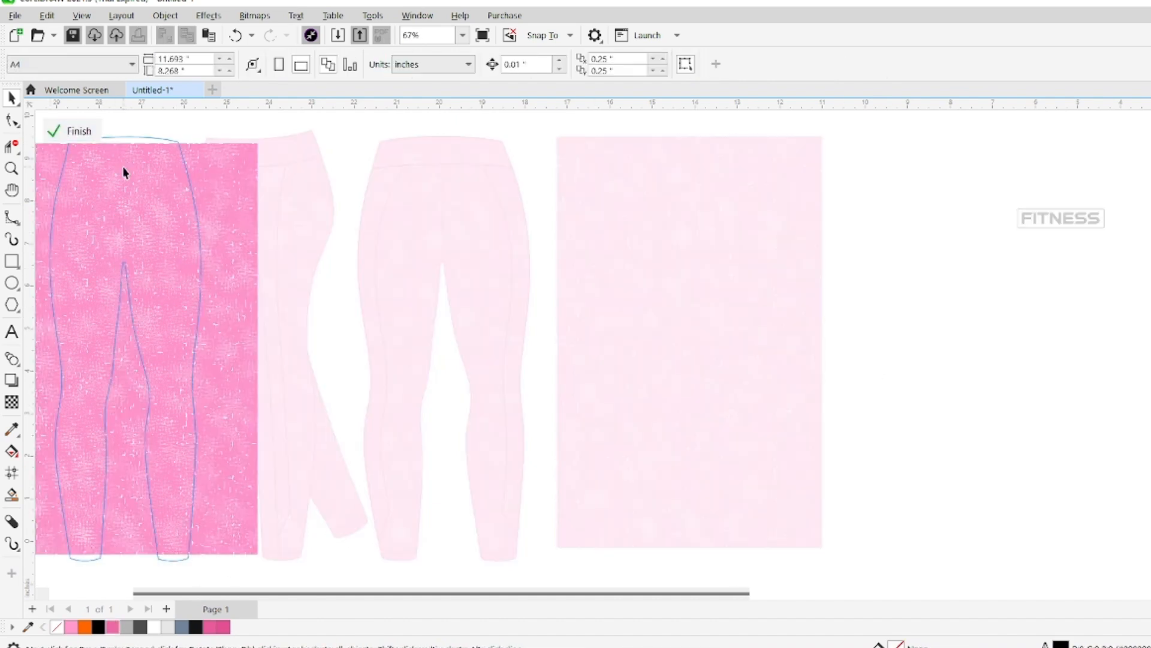
pyautogui.click(127, 443)
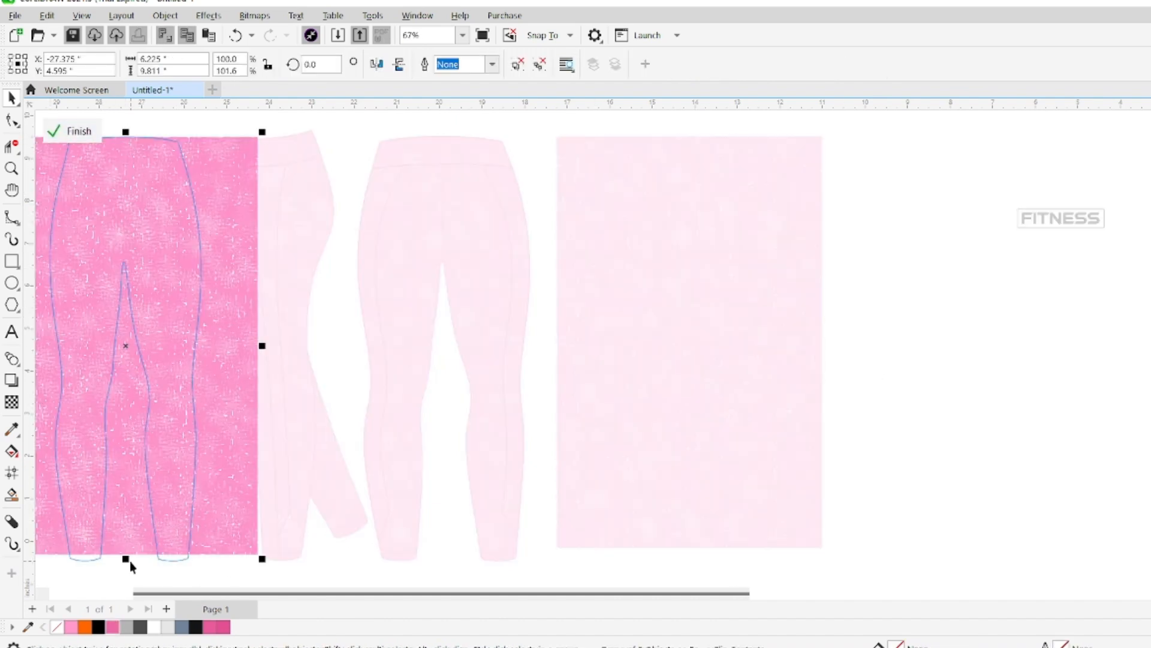
pyautogui.moveTo(126, 559); pyautogui.dragTo(126, 568)
pyautogui.click(71, 131)
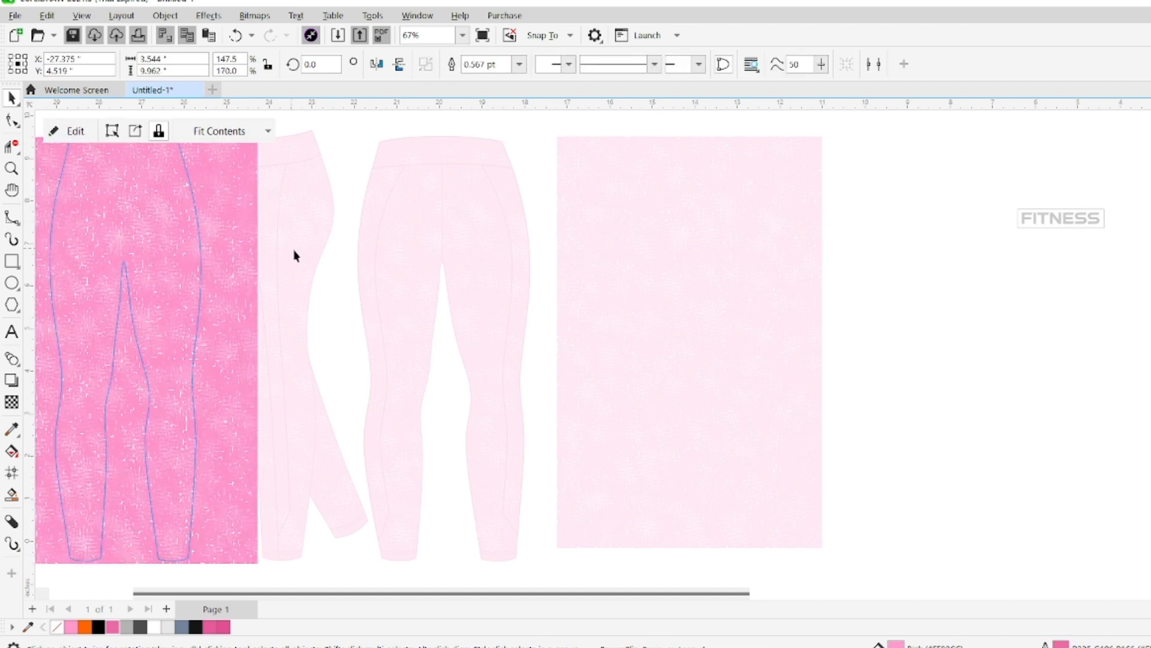
# Edit the side-view leggings' PowerClip and stretch the pink pattern vertically until it covers the waistband's raised edge and the hem.
pyautogui.click(213, 221)
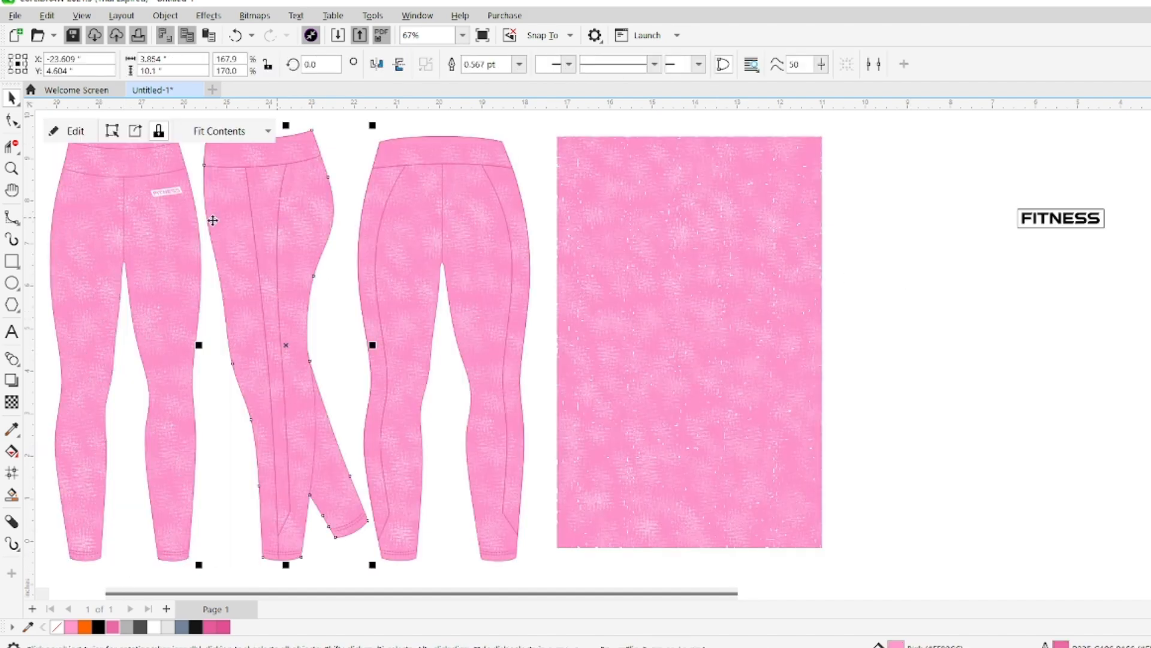
pyautogui.click(75, 131)
pyautogui.click(270, 413)
pyautogui.moveTo(286, 556); pyautogui.dragTo(286, 564)
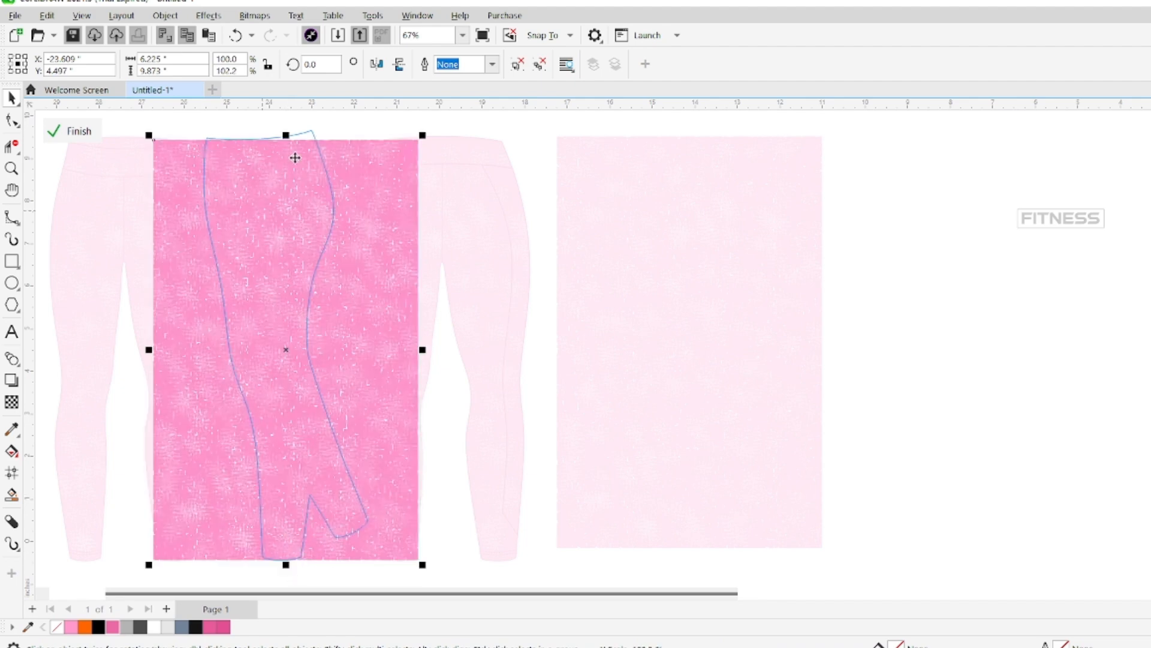
pyautogui.moveTo(286, 135); pyautogui.dragTo(282, 127)
pyautogui.click(75, 132)
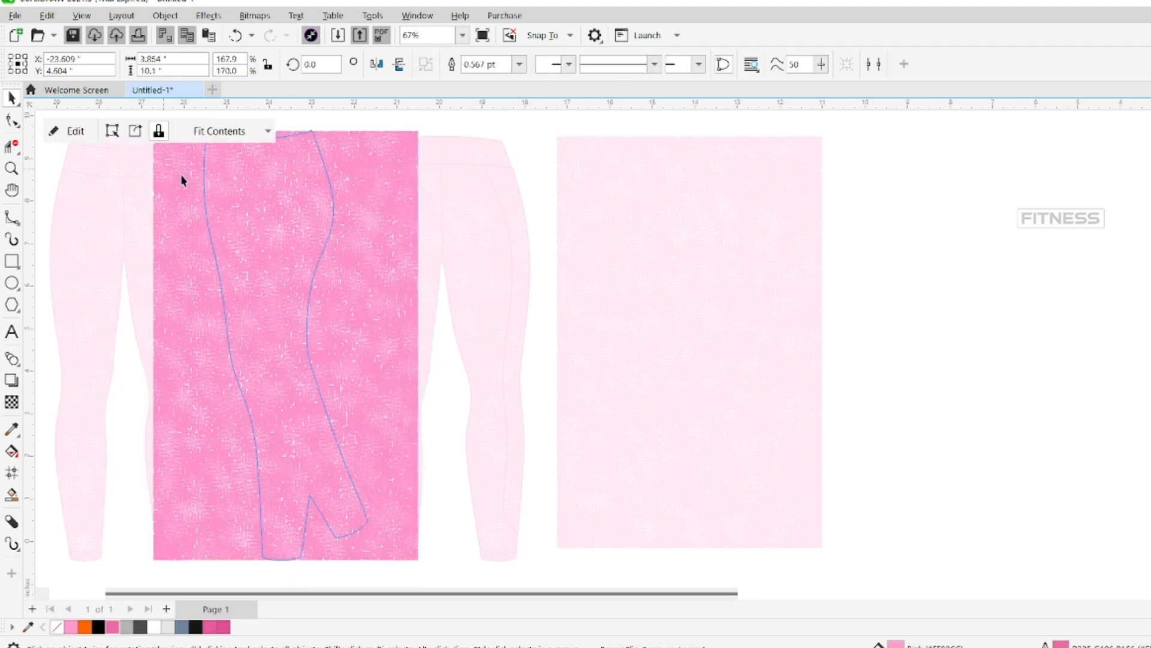
# Edit the back-view leggings' PowerClip and stretch the pink pattern to about 10.05 inches tall, covering the waistband and both hems.
pyautogui.click(403, 304)
pyautogui.click(75, 131)
pyautogui.click(417, 163)
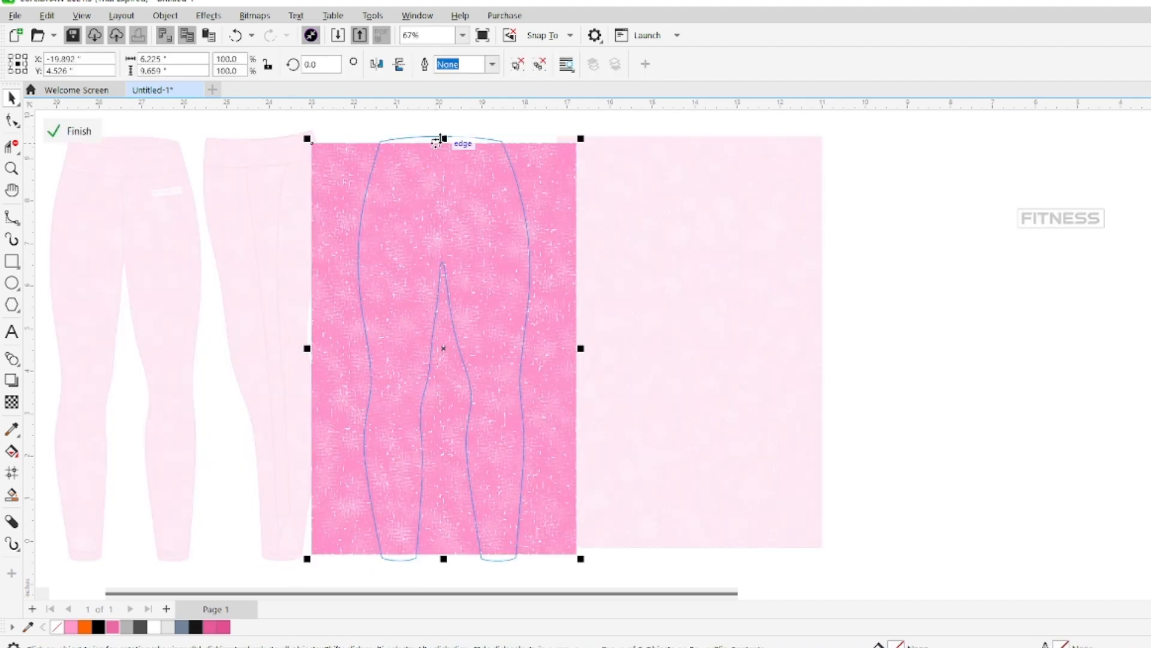
pyautogui.moveTo(441, 139); pyautogui.dragTo(441, 129)
pyautogui.moveTo(445, 559); pyautogui.dragTo(445, 569)
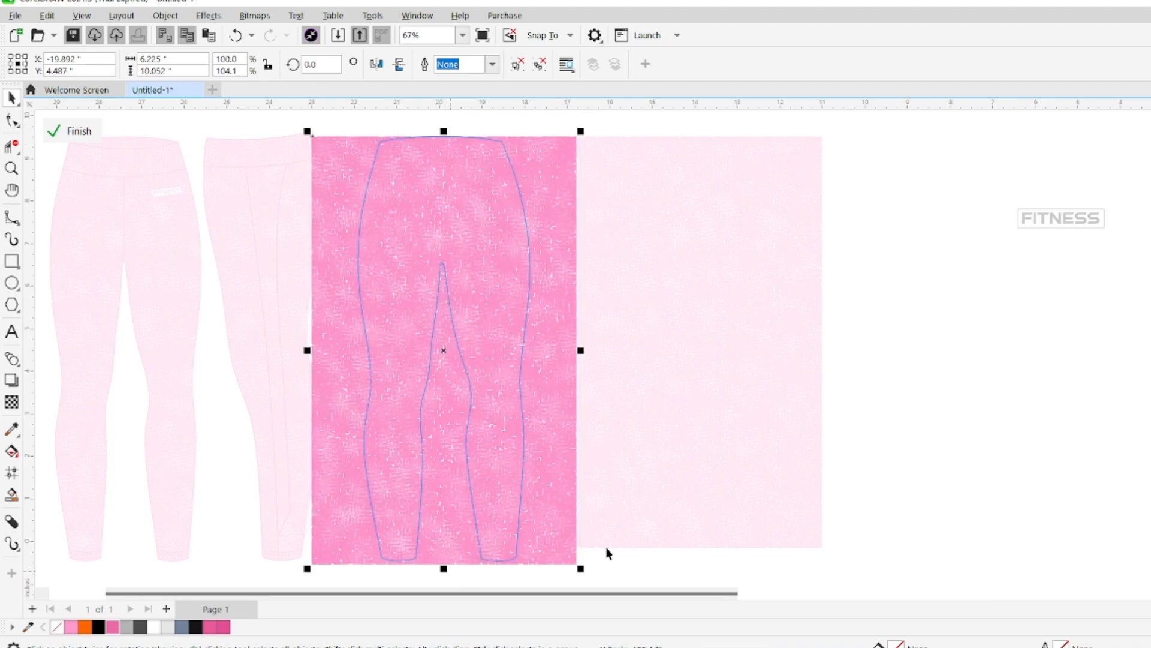
pyautogui.click(609, 553)
pyautogui.click(75, 131)
pyautogui.click(871, 295)
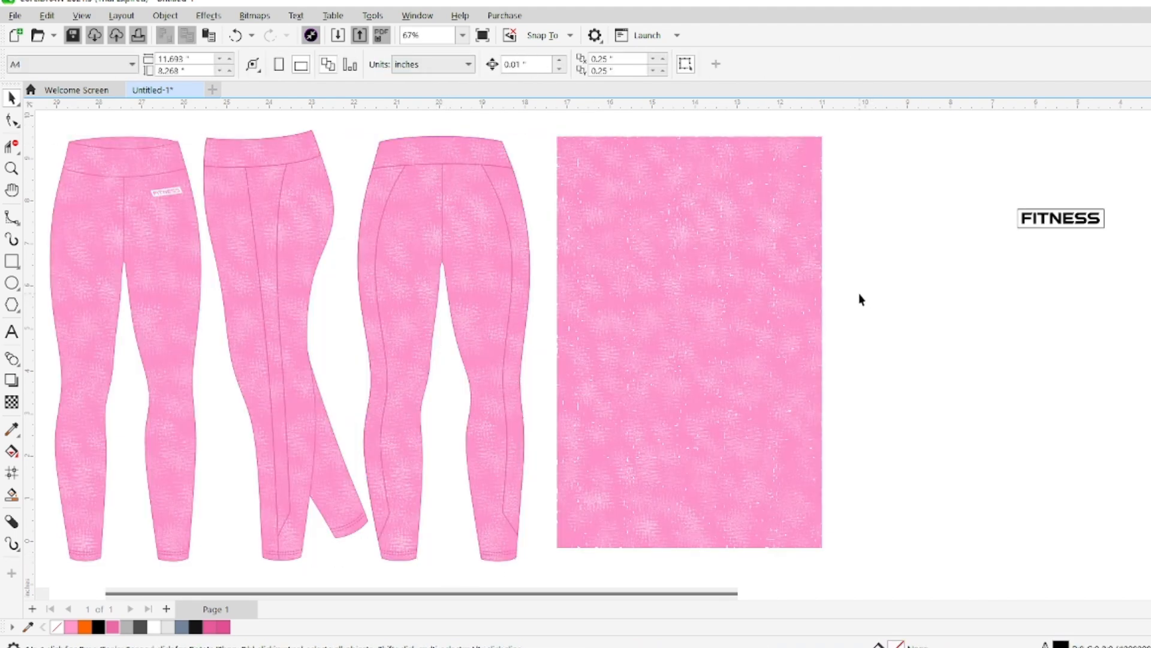